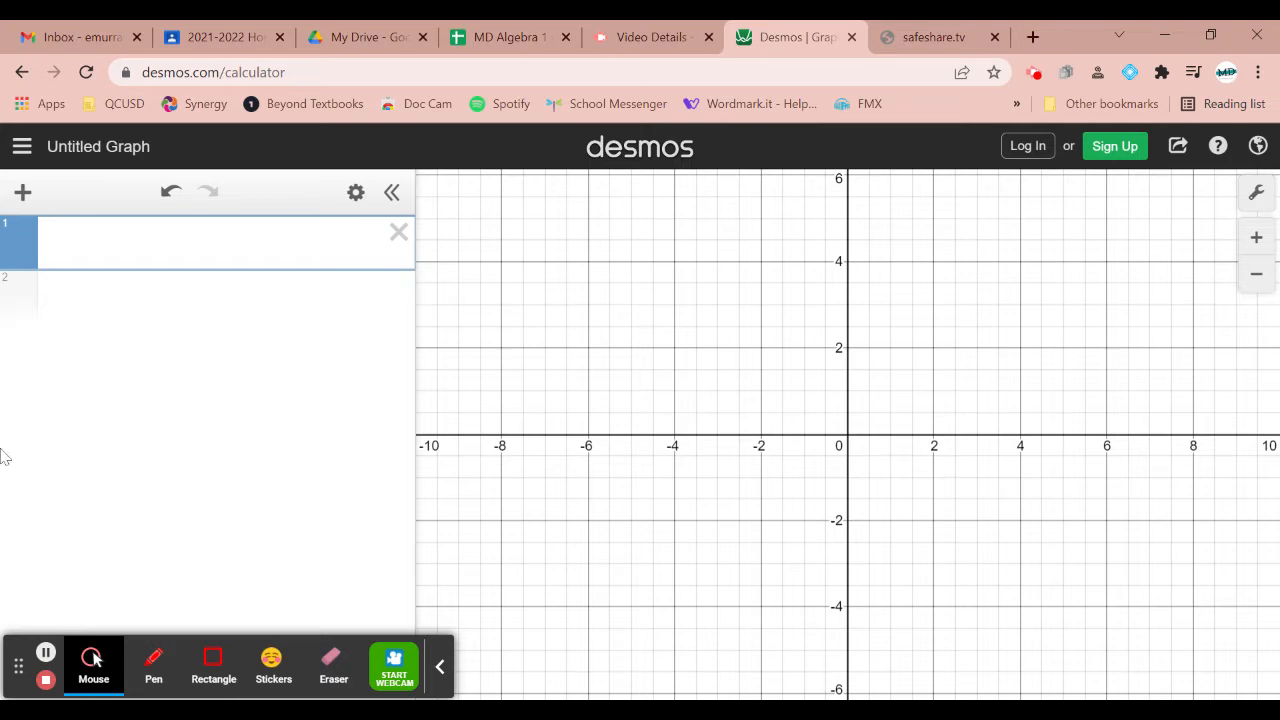
{"action": "left_click", "coordinate": [19, 672]}
{"action": "left_click_drag", "start_coordinate": [19, 674], "coordinate": [1098, 30]}
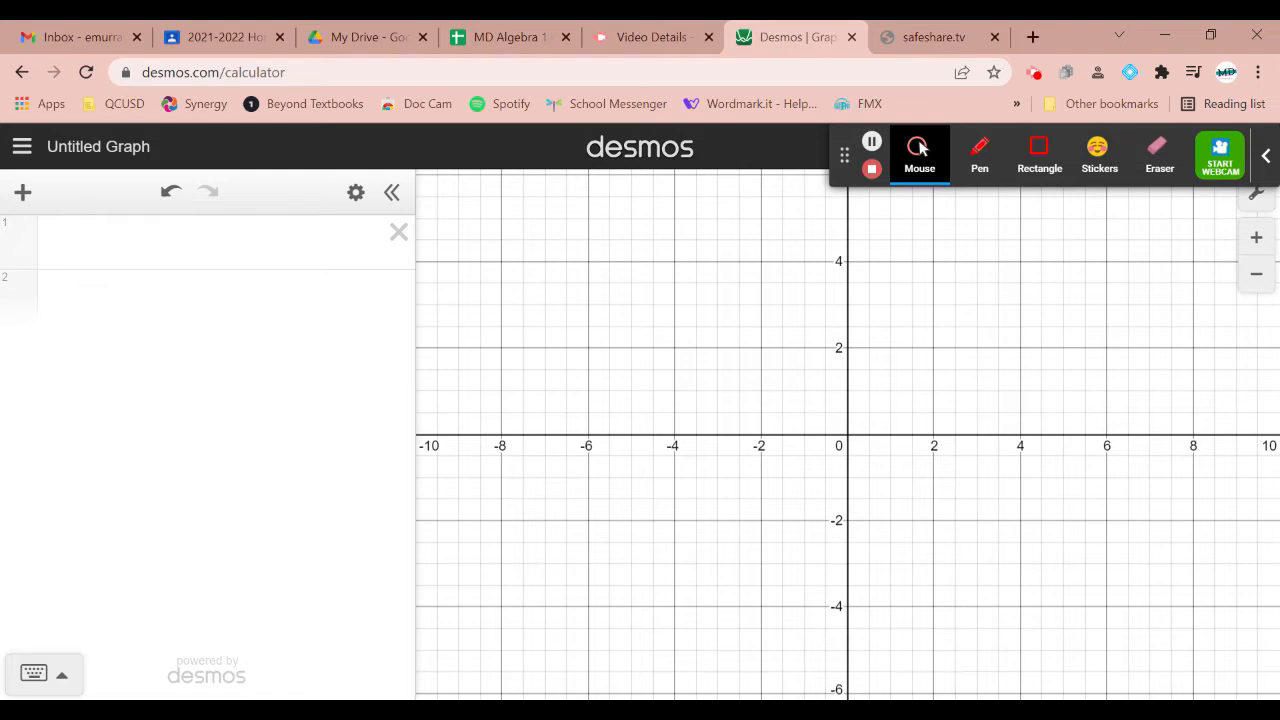
Insert a table as the first item in the expression list
{"action": "left_click", "coordinate": [93, 250]}
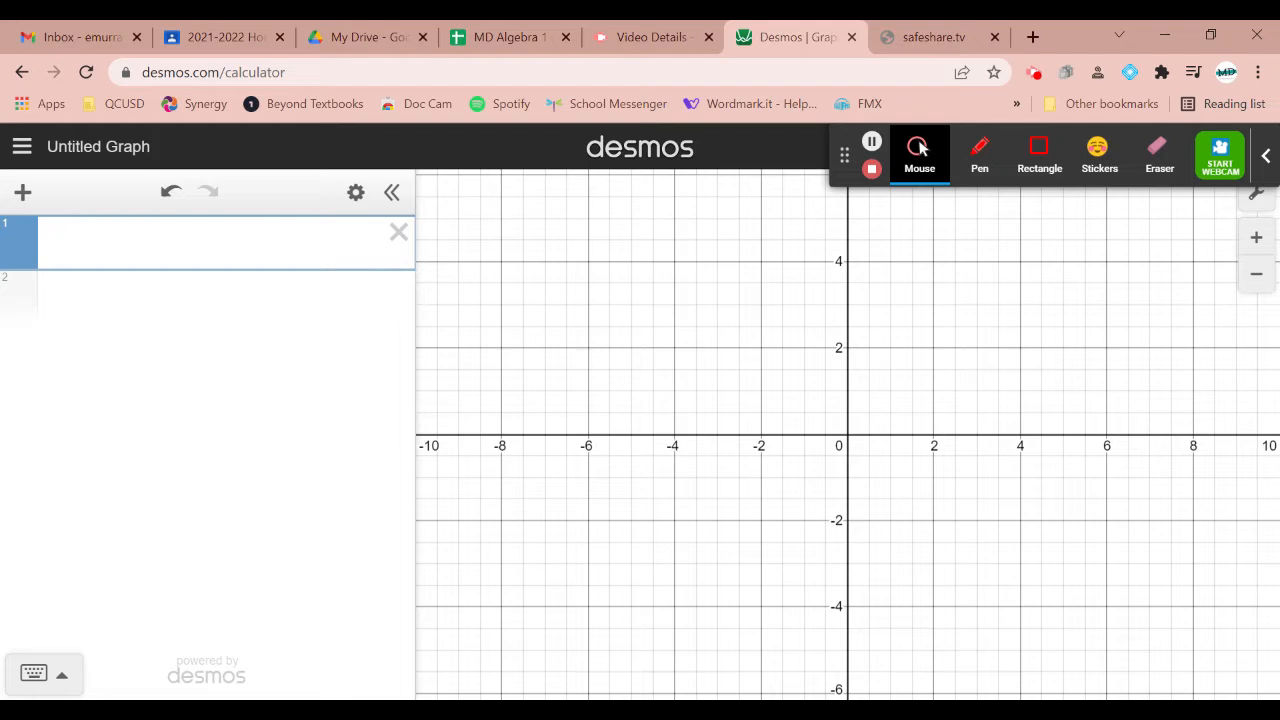
{"action": "left_click", "coordinate": [23, 192]}
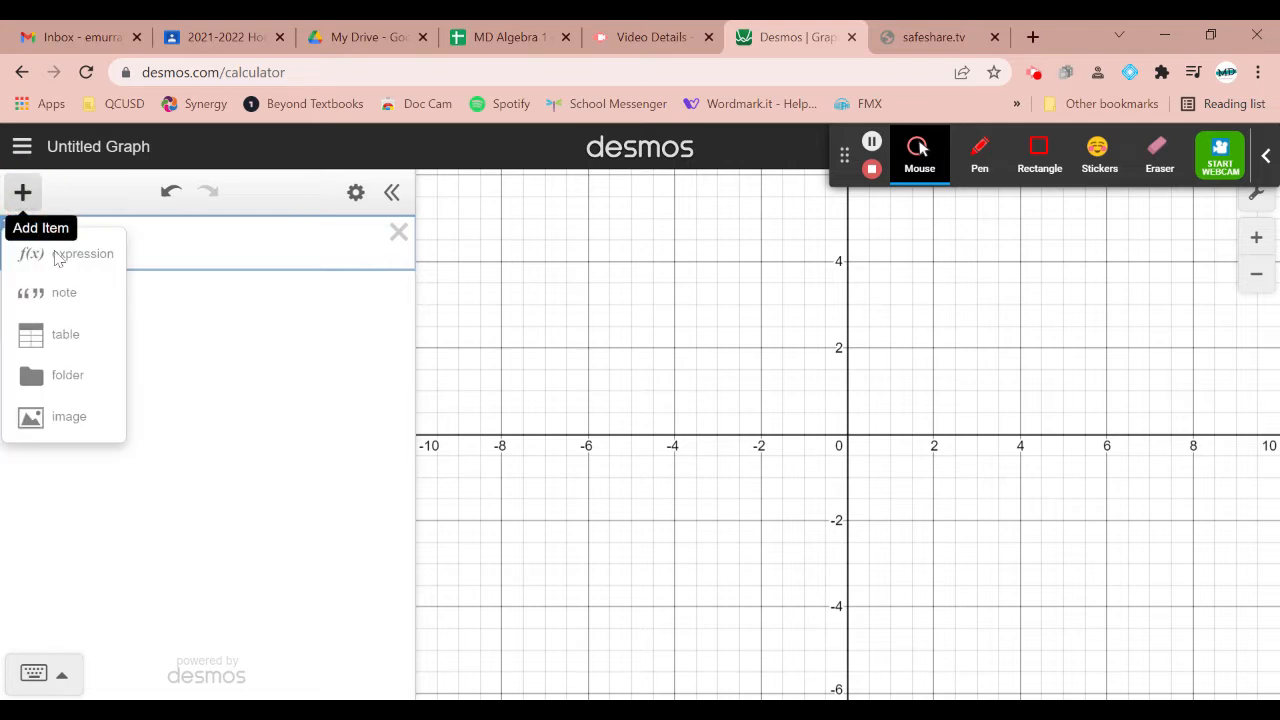
{"action": "left_click", "coordinate": [70, 340]}
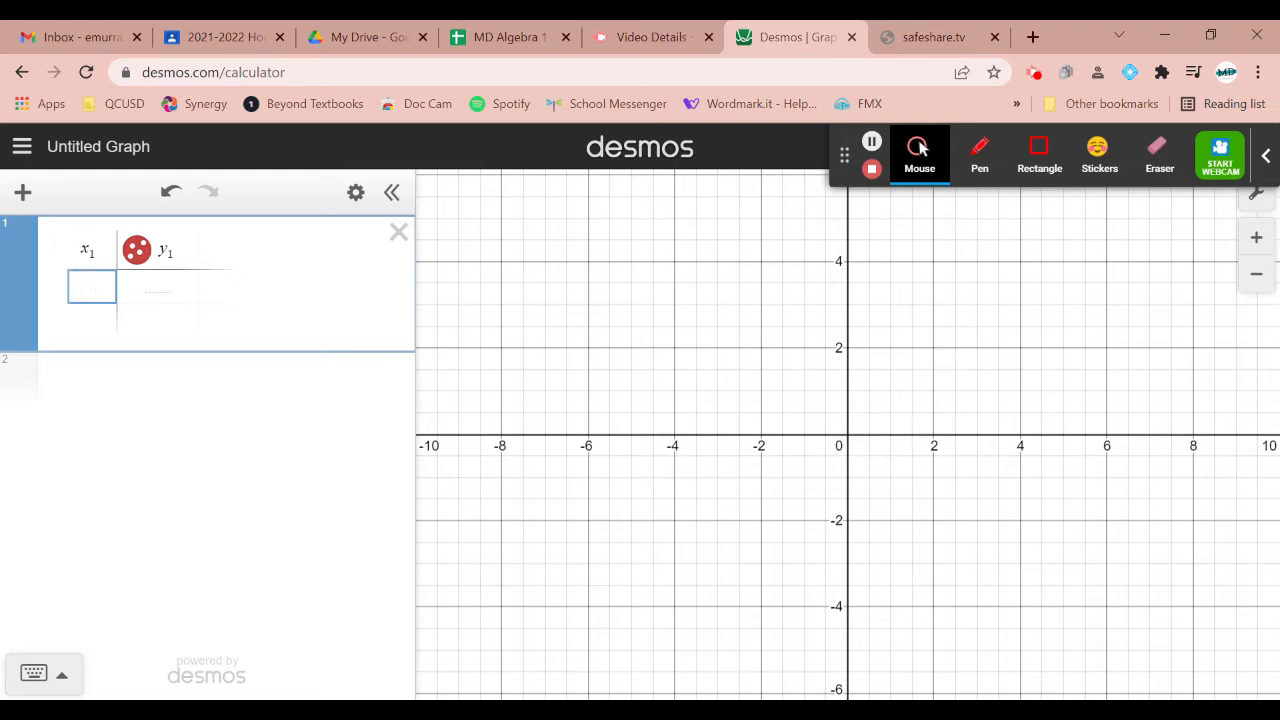
Enter 23, 13, 23, 30, 13 and 30 in the first six rows of the table's x₁ column
{"action": "type", "text": "23"}
{"action": "key", "text": "Return"}
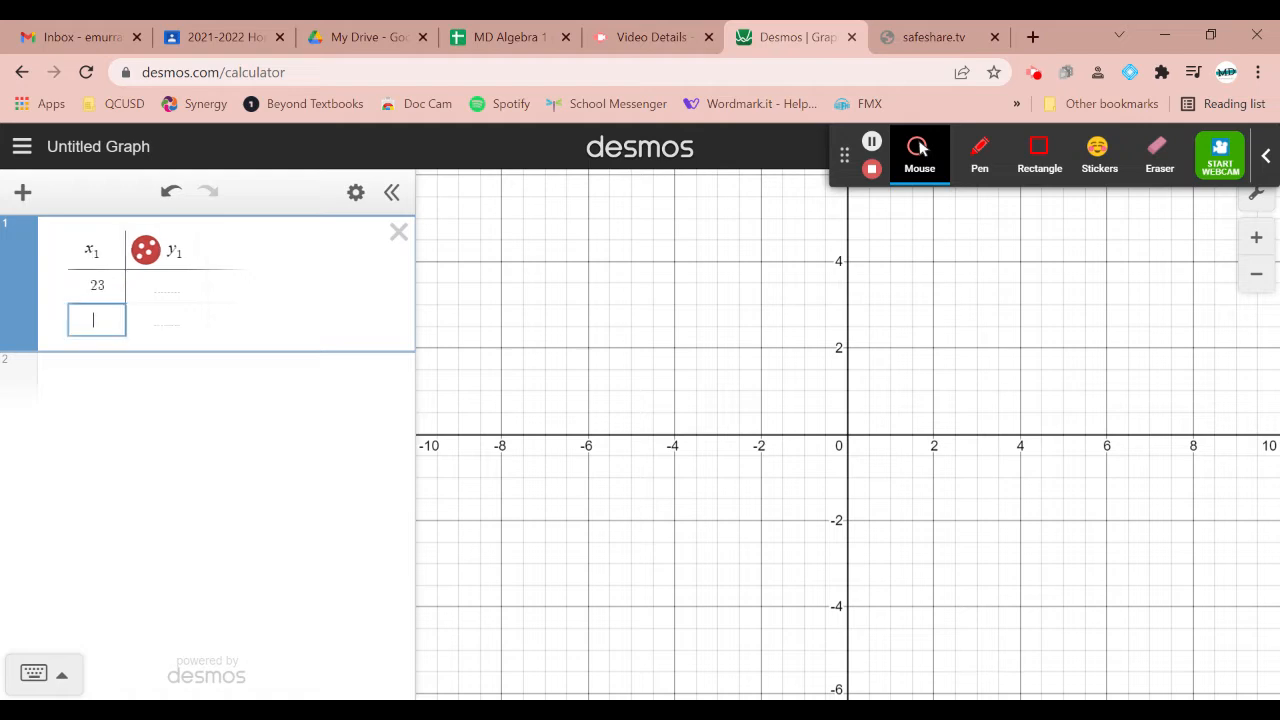
{"action": "type", "text": "13"}
{"action": "key", "text": "Return"}
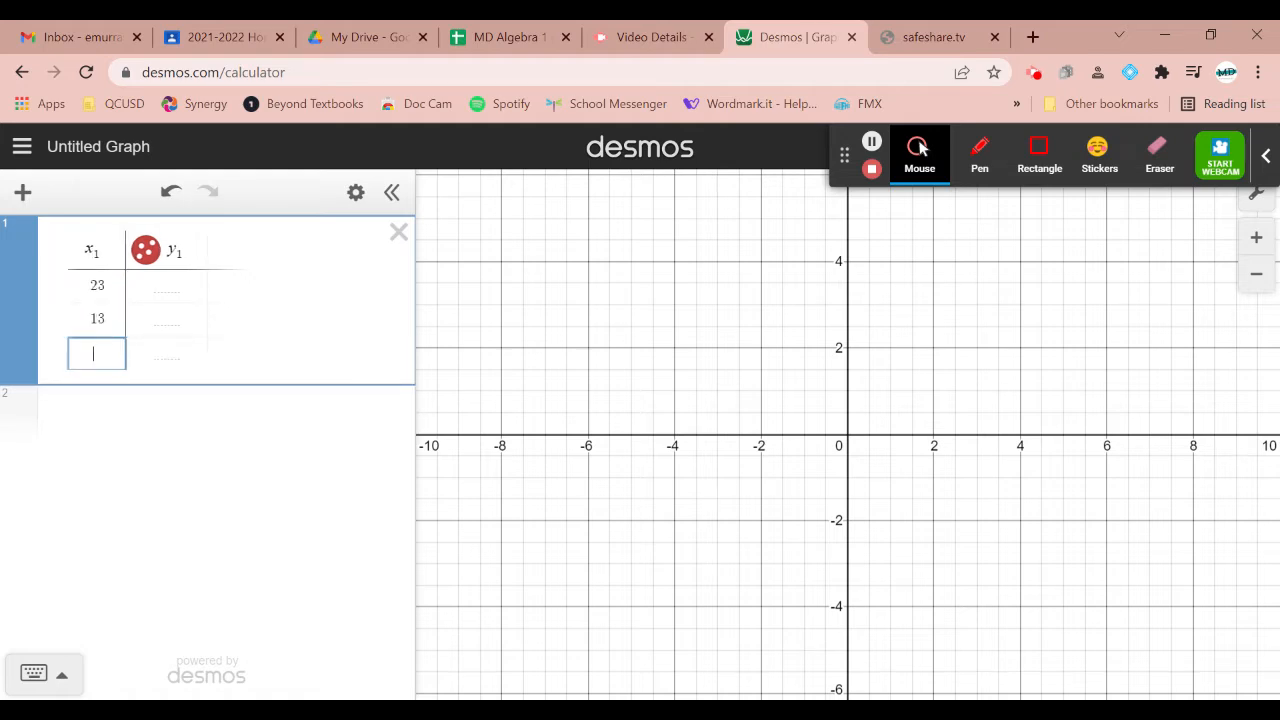
{"action": "type", "text": "23"}
{"action": "key", "text": "Return"}
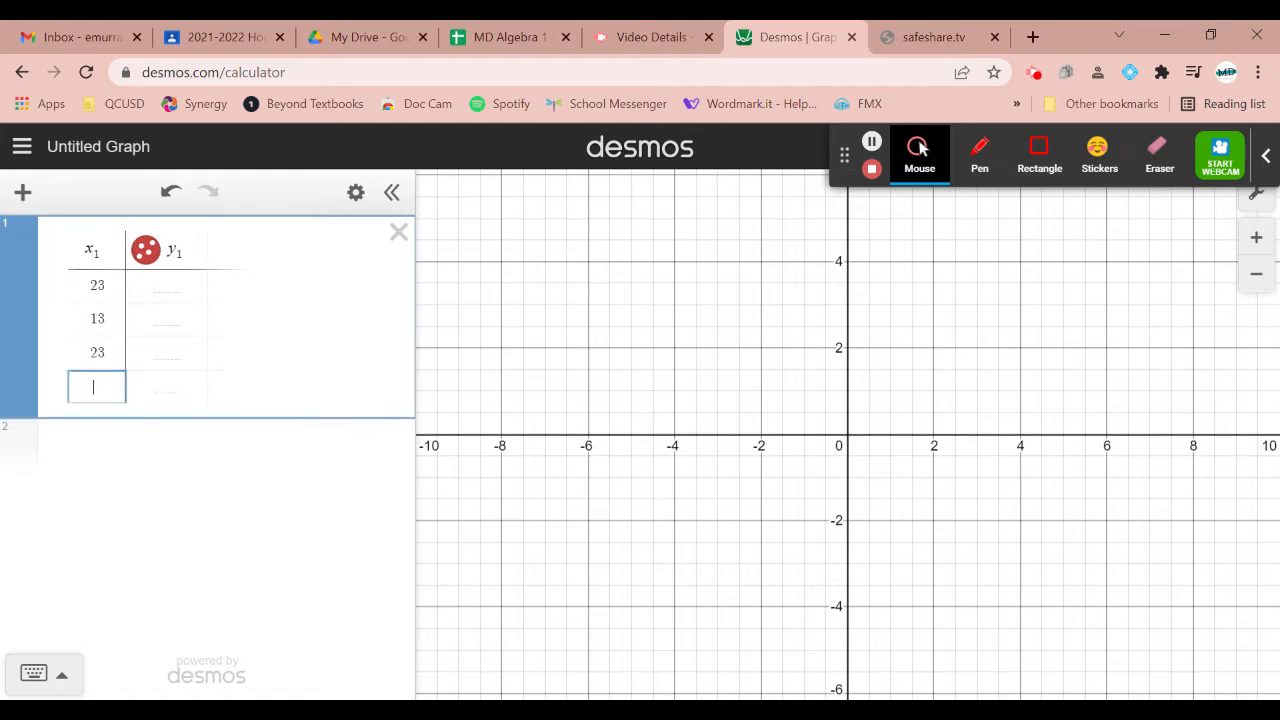
{"action": "type", "text": "30"}
{"action": "key", "text": "Return"}
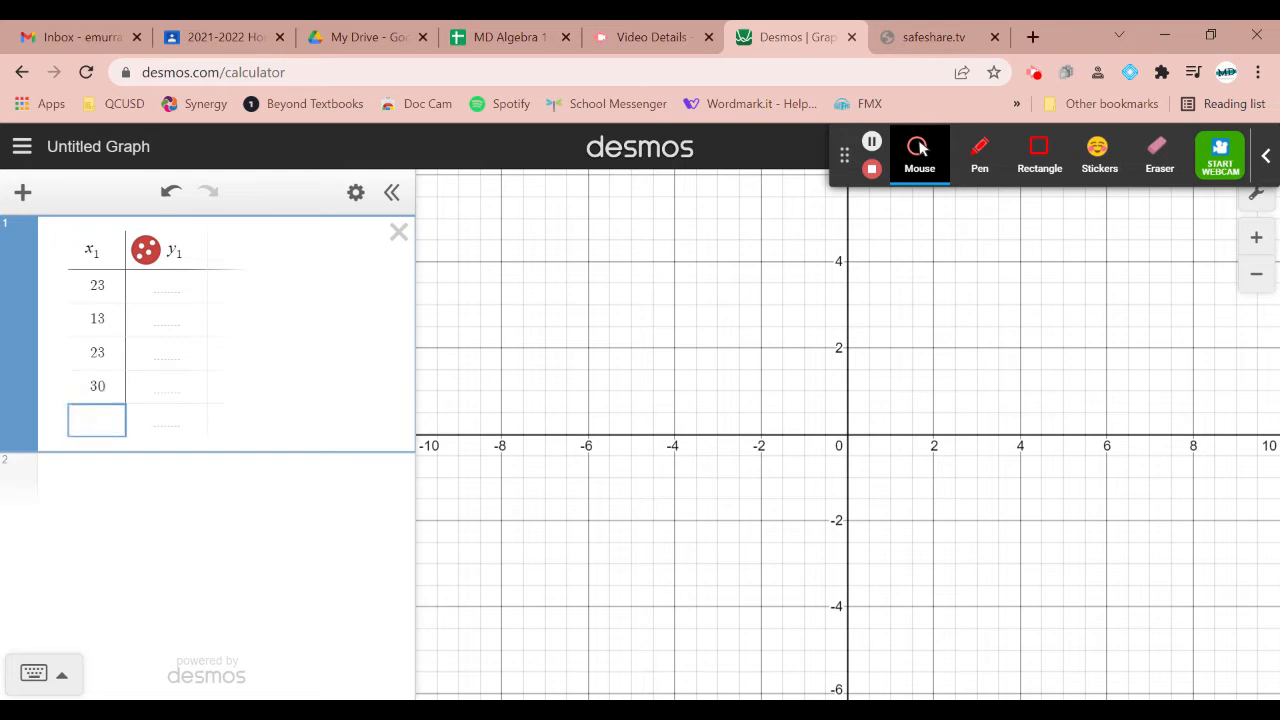
{"action": "type", "text": "13"}
{"action": "key", "text": "Return"}
{"action": "type", "text": "30"}
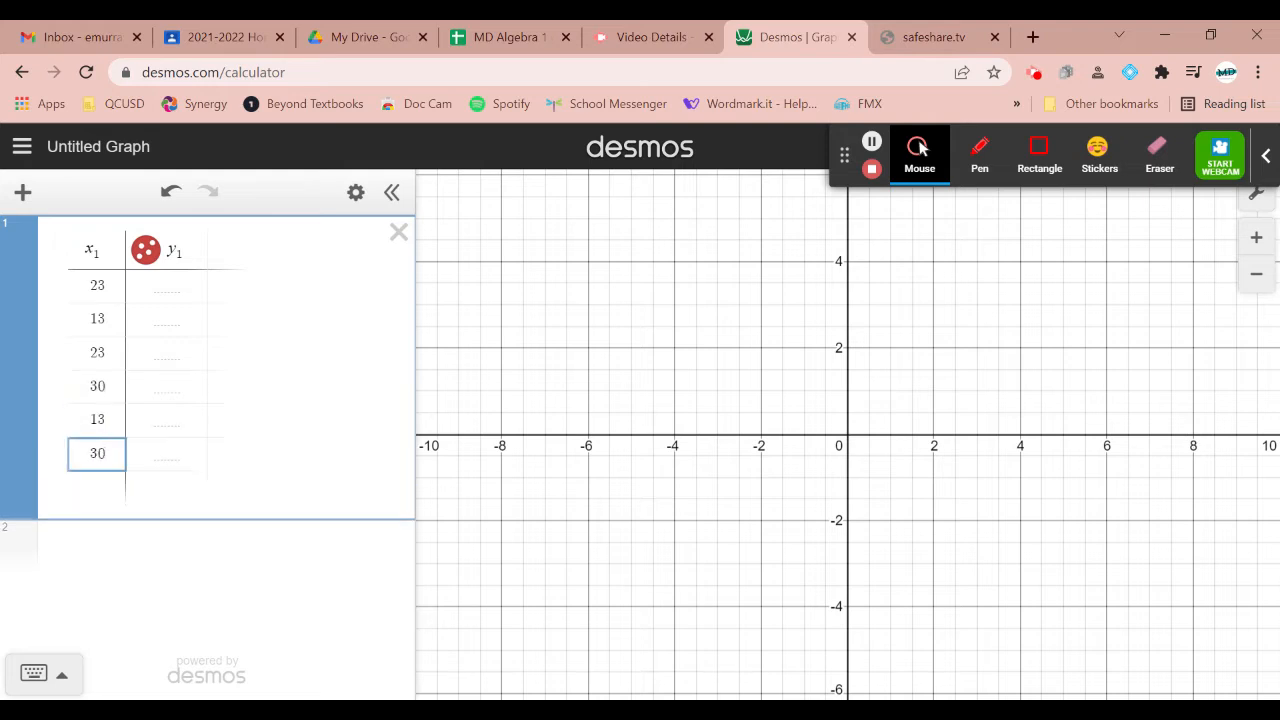
{"action": "key", "text": "Return"}
Continue the x₁ column below the sixth value with 27, 55, 24, 34, 27 and 34
{"action": "type", "text": "27"}
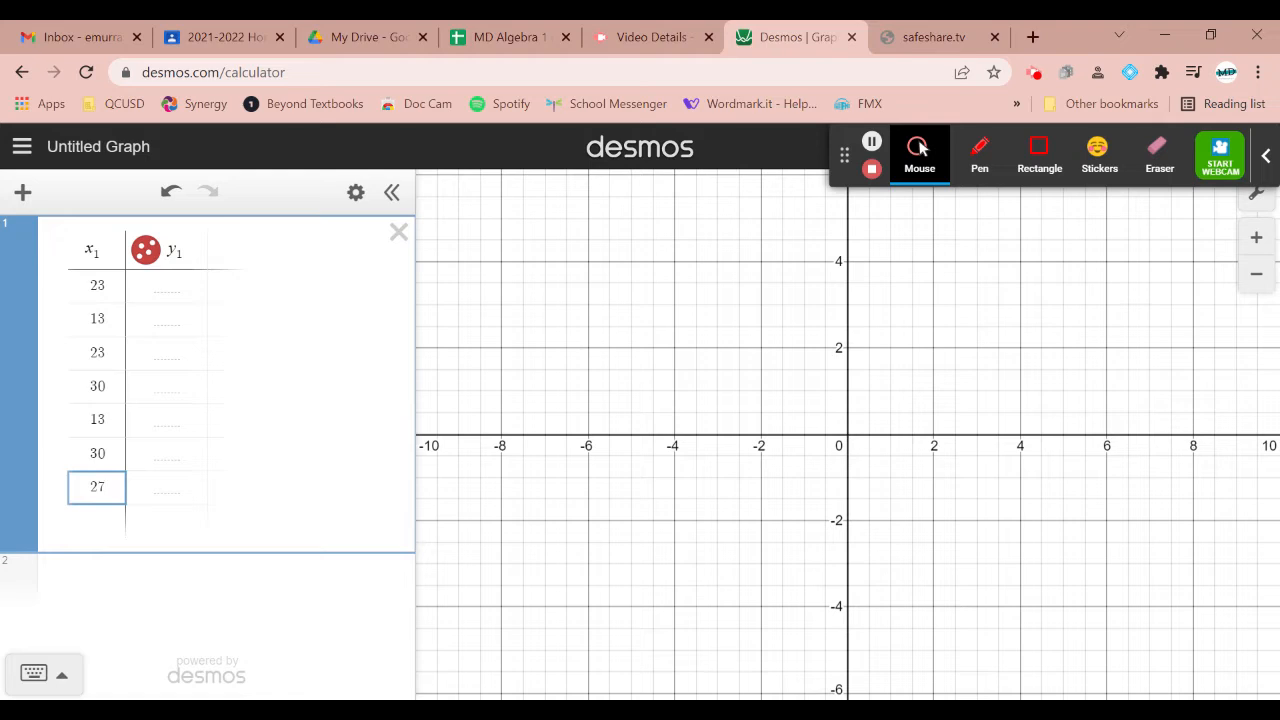
{"action": "key", "text": "Return"}
{"action": "type", "text": "55"}
{"action": "key", "text": "Return"}
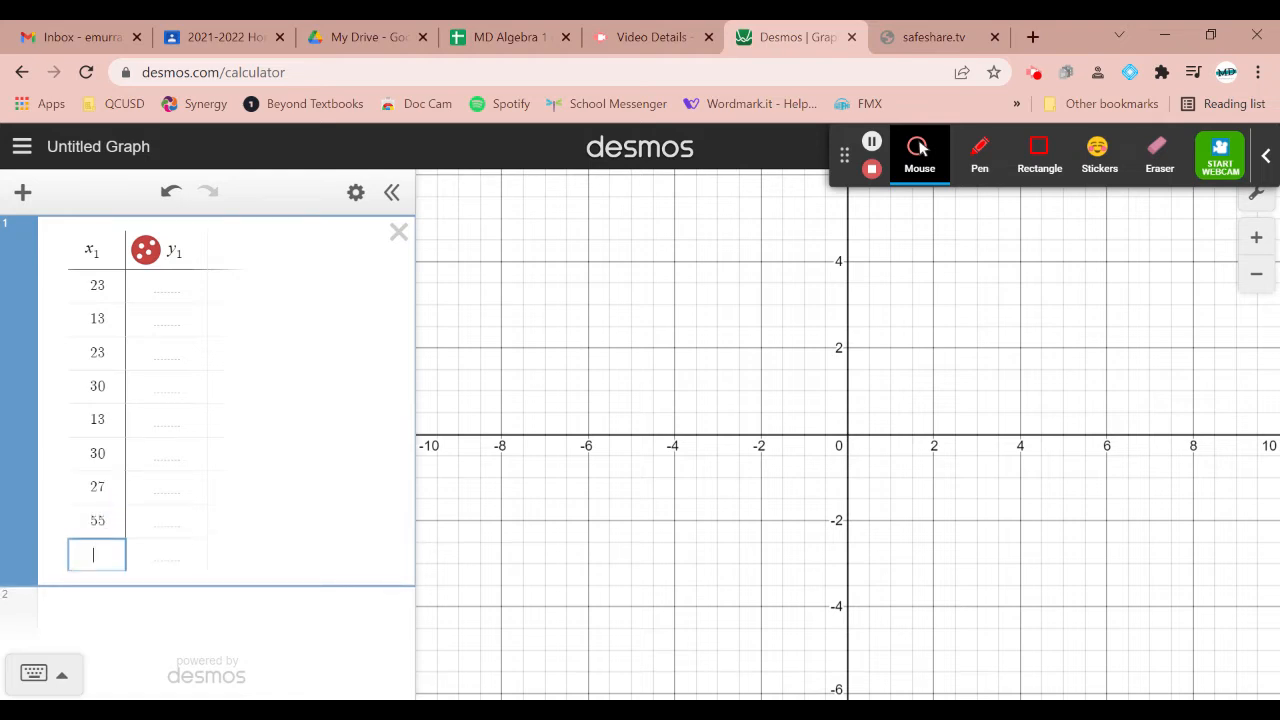
{"action": "type", "text": "24"}
{"action": "key", "text": "Return"}
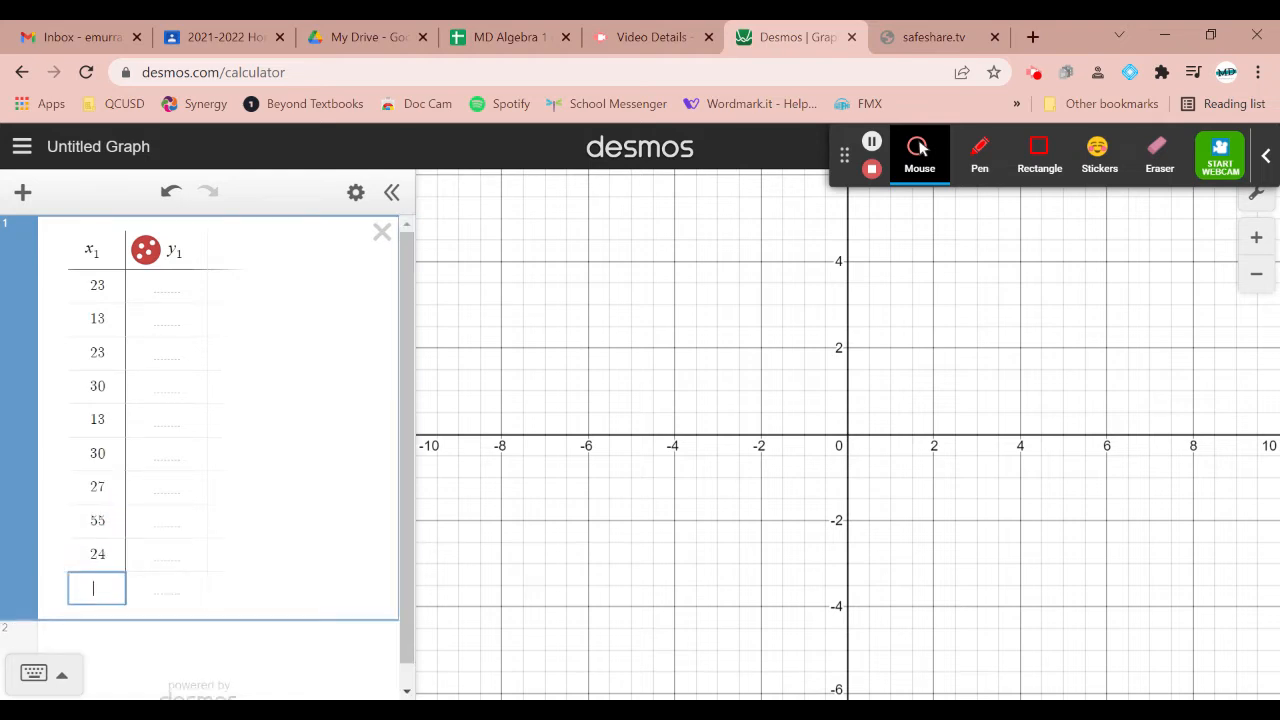
{"action": "type", "text": "34"}
{"action": "key", "text": "Return"}
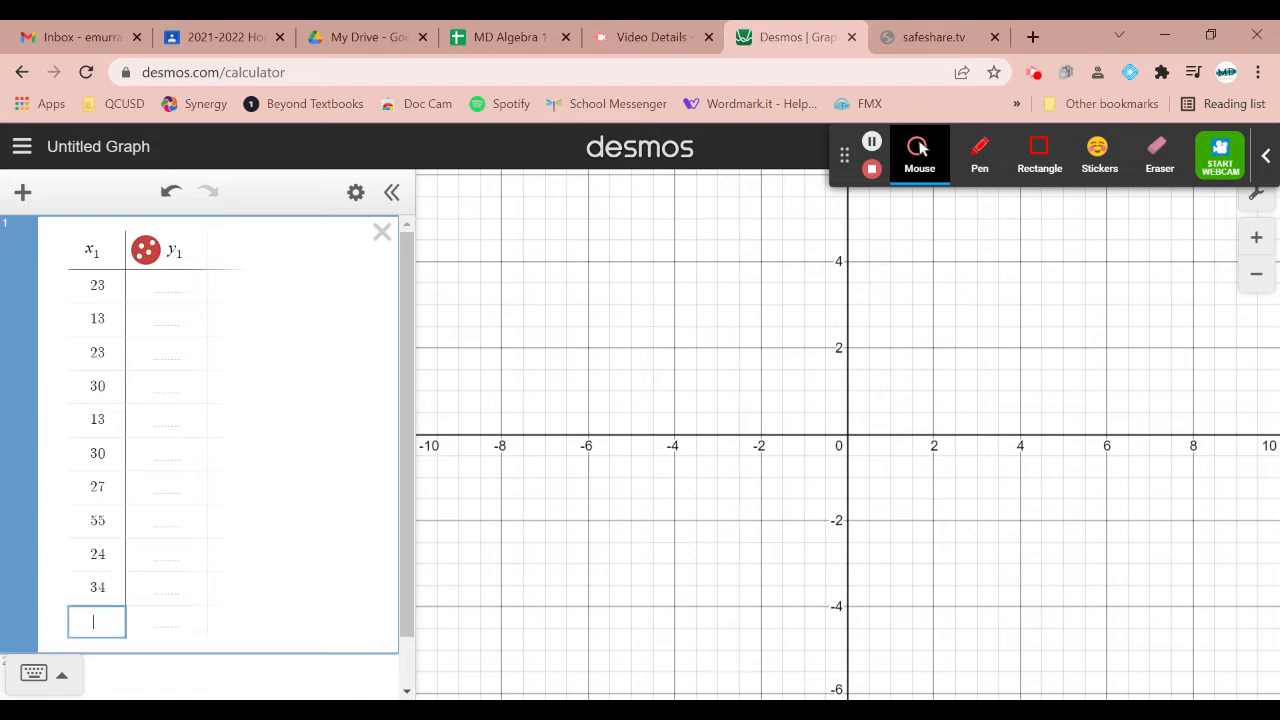
{"action": "type", "text": "27"}
{"action": "key", "text": "Return"}
{"action": "type", "text": "34"}
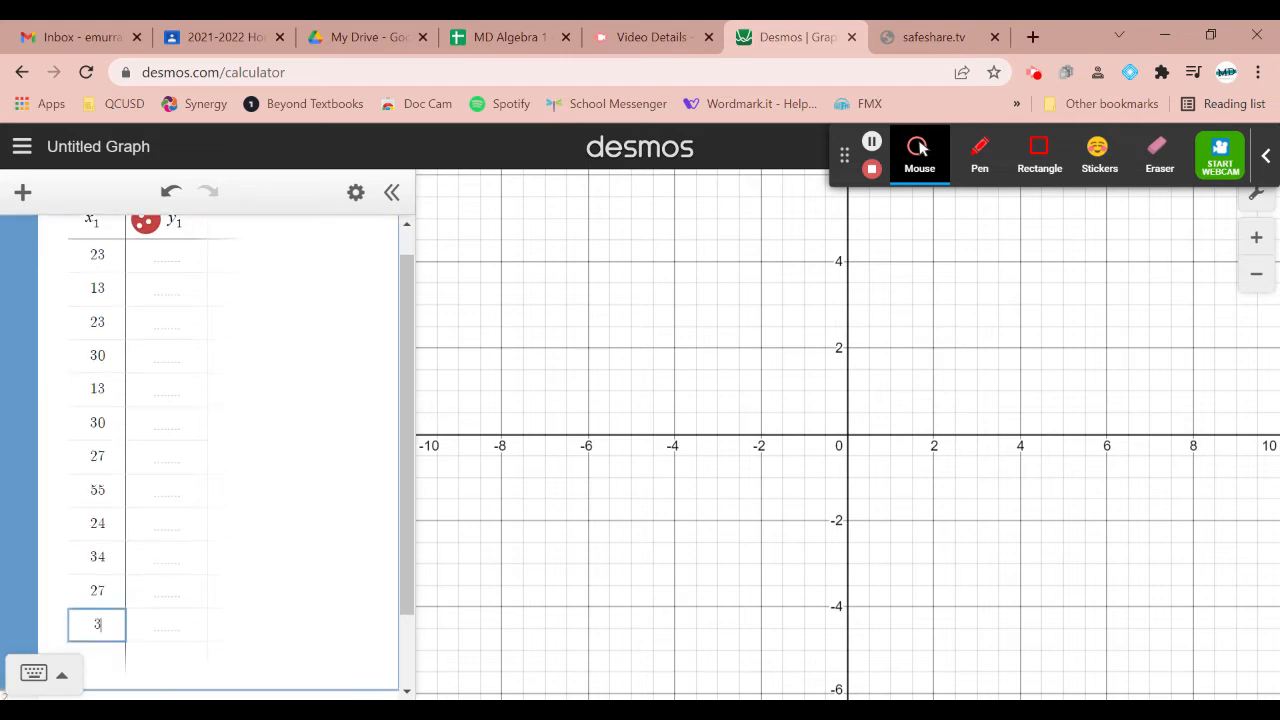
Check the entries of the x₁ column one by one from the first row to the last
{"action": "key", "text": "Up"}
{"action": "key", "text": "Up"}
{"action": "key", "text": "Up"}
{"action": "key", "text": "Up"}
{"action": "key", "text": "Up"}
{"action": "key", "text": "Up"}
{"action": "key", "text": "Up"}
{"action": "key", "text": "Up"}
{"action": "key", "text": "Up"}
{"action": "key", "text": "Up"}
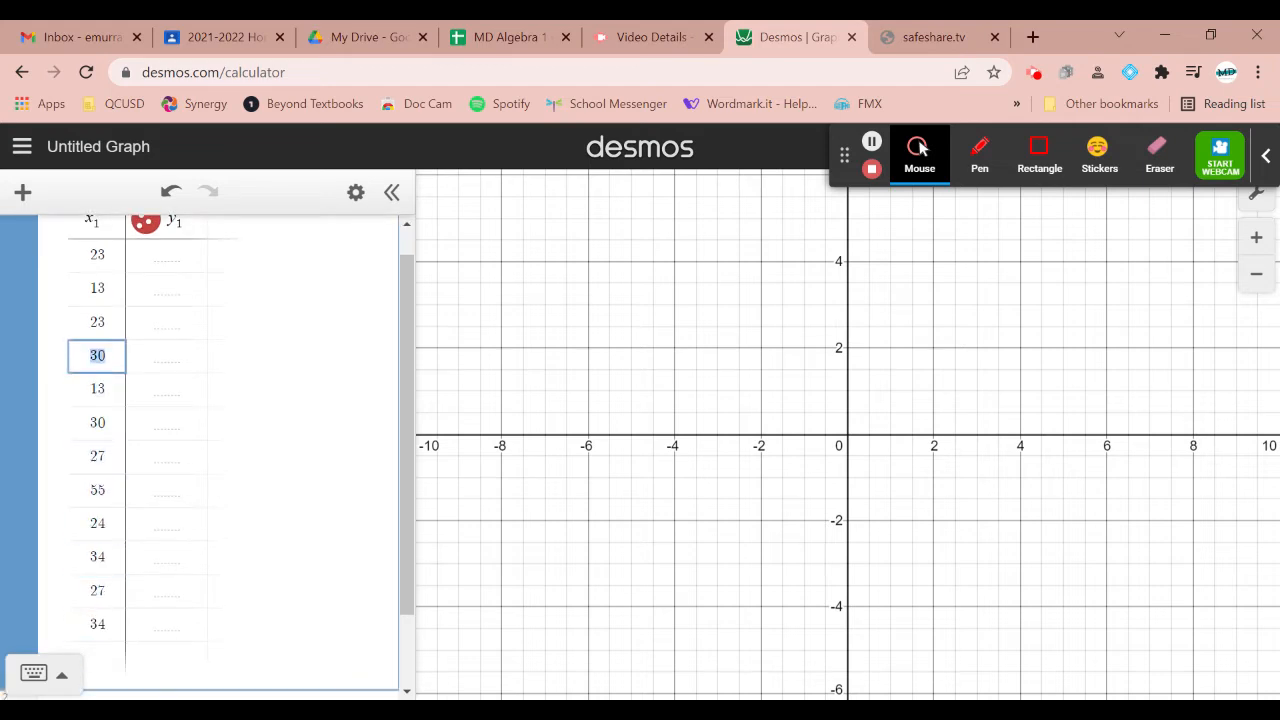
{"action": "key", "text": "Up"}
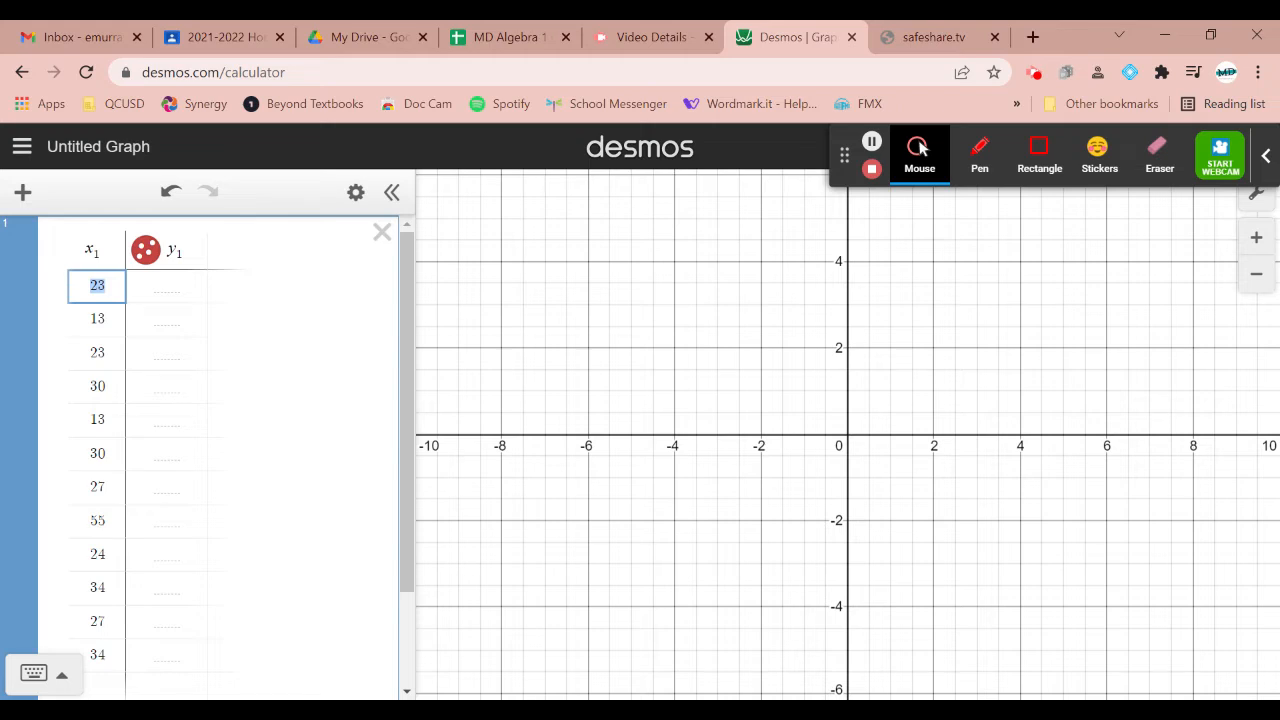
{"action": "key", "text": "Down"}
{"action": "key", "text": "Down"}
{"action": "key", "text": "Down"}
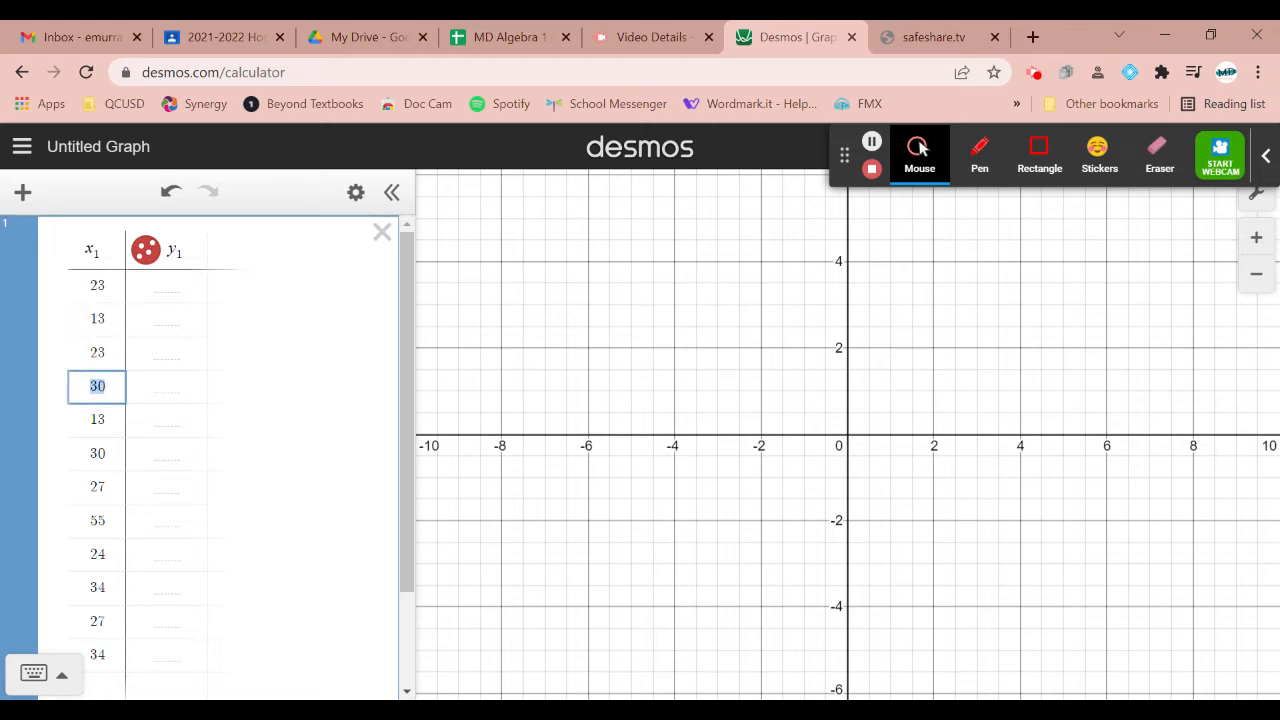
{"action": "key", "text": "Down"}
{"action": "key", "text": "Down"}
{"action": "key", "text": "Down"}
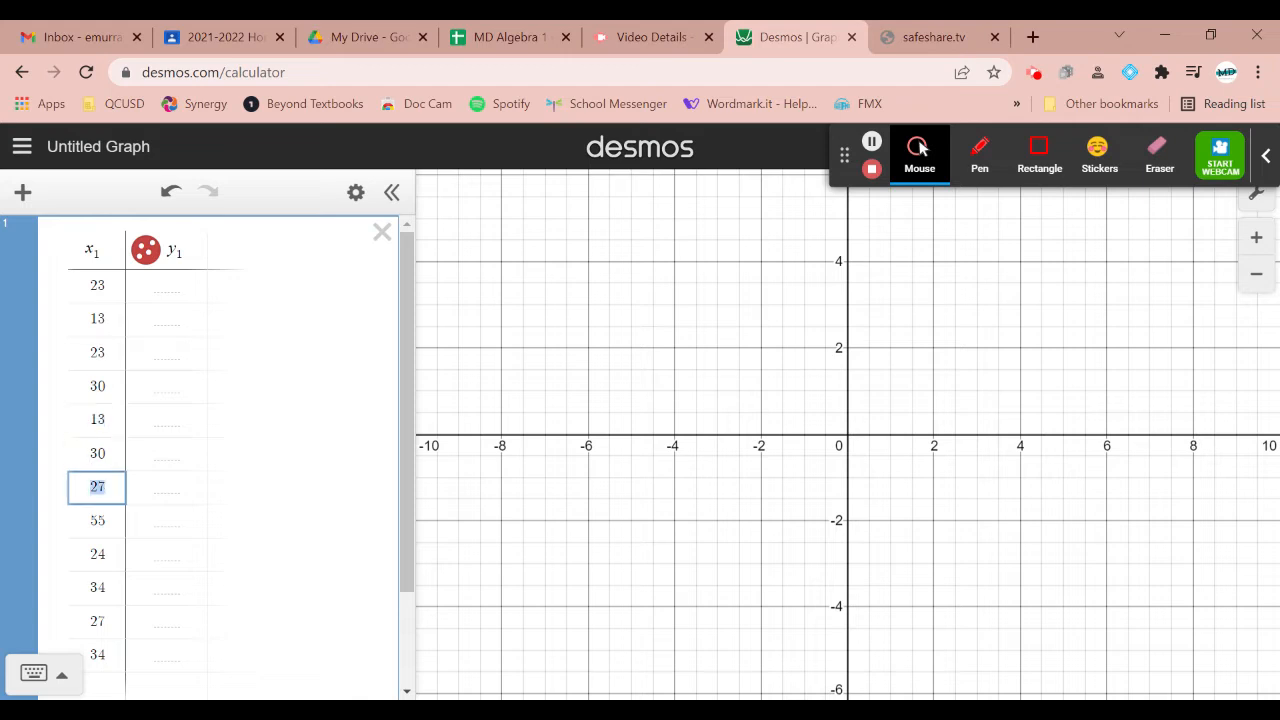
{"action": "key", "text": "Down"}
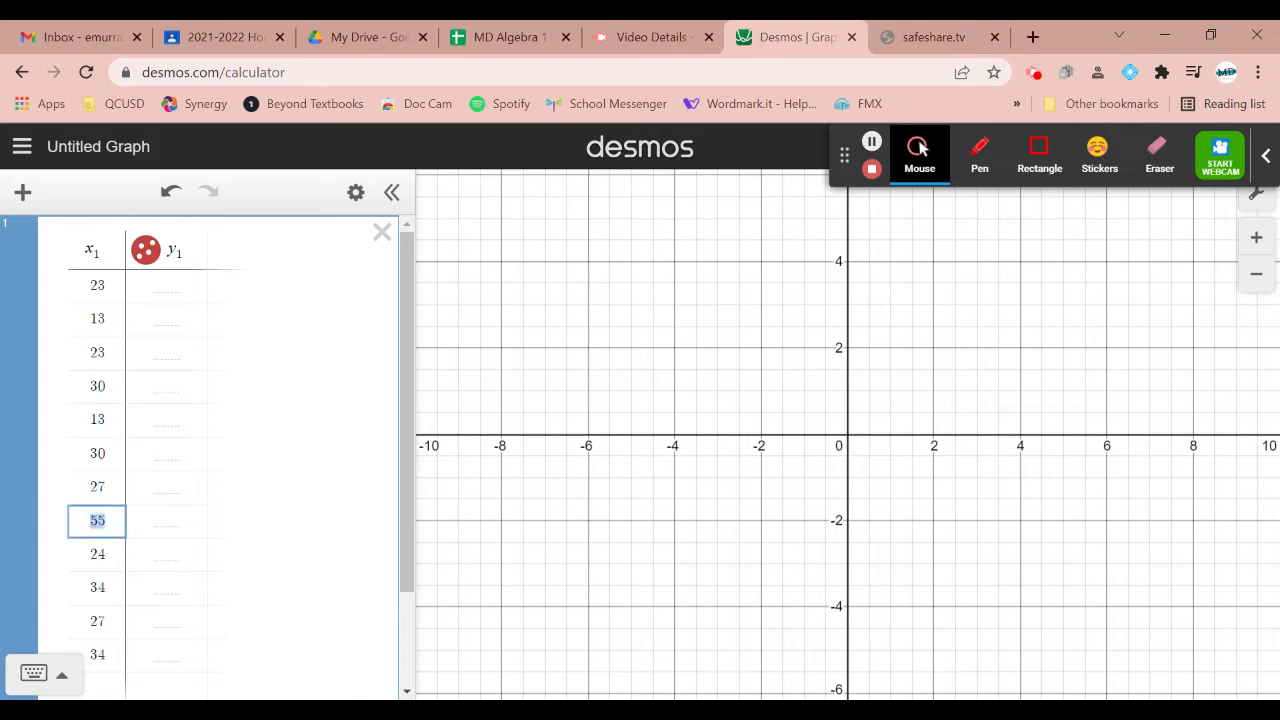
{"action": "key", "text": "Down"}
{"action": "key", "text": "Down"}
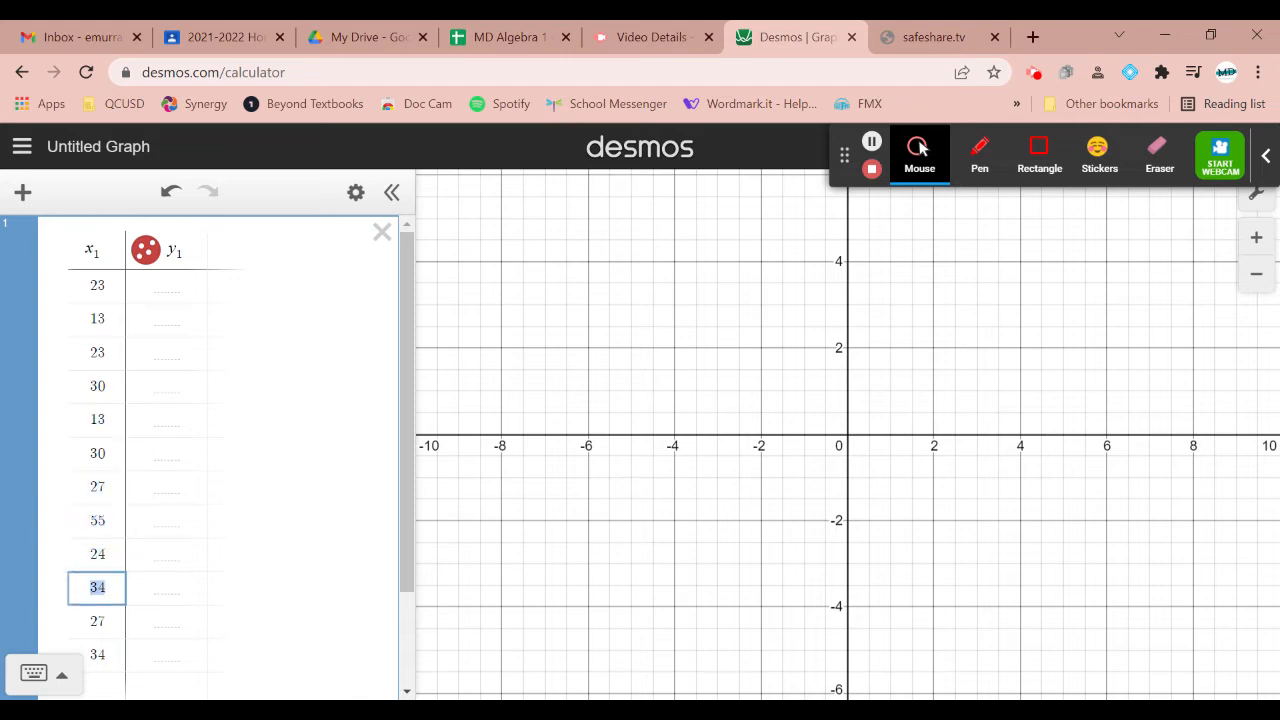
{"action": "key", "text": "Down"}
{"action": "key", "text": "Down"}
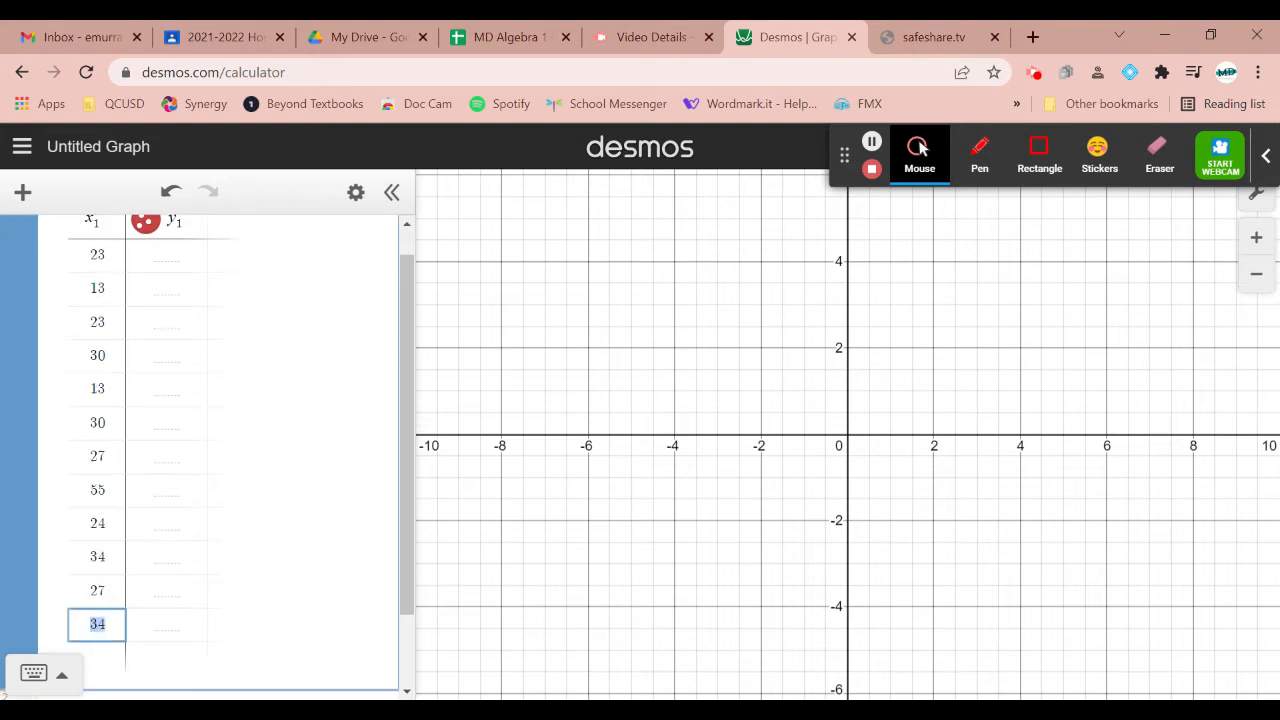
Calculate the mean of the table data with the expression mean(x₁) below the table, using the statistics functions
{"action": "scroll", "coordinate": [264, 276], "scroll_direction": "down", "scroll_amount": 1}
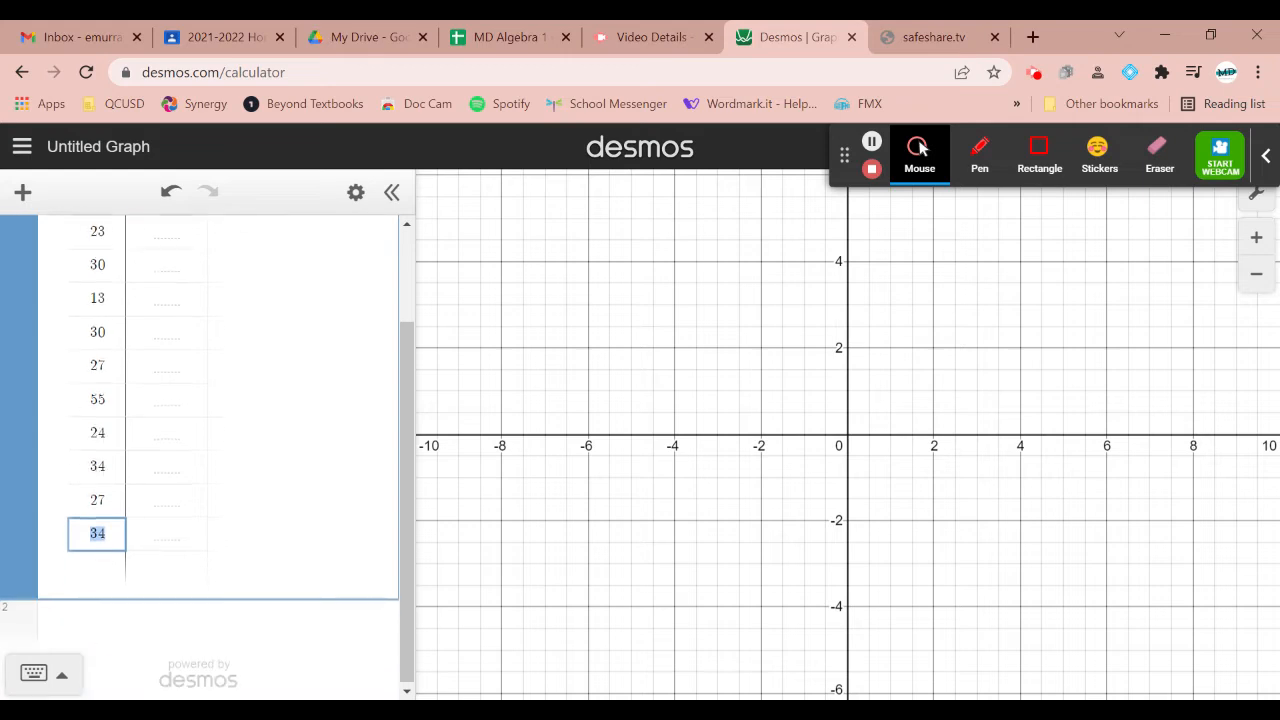
{"action": "left_click", "coordinate": [206, 620]}
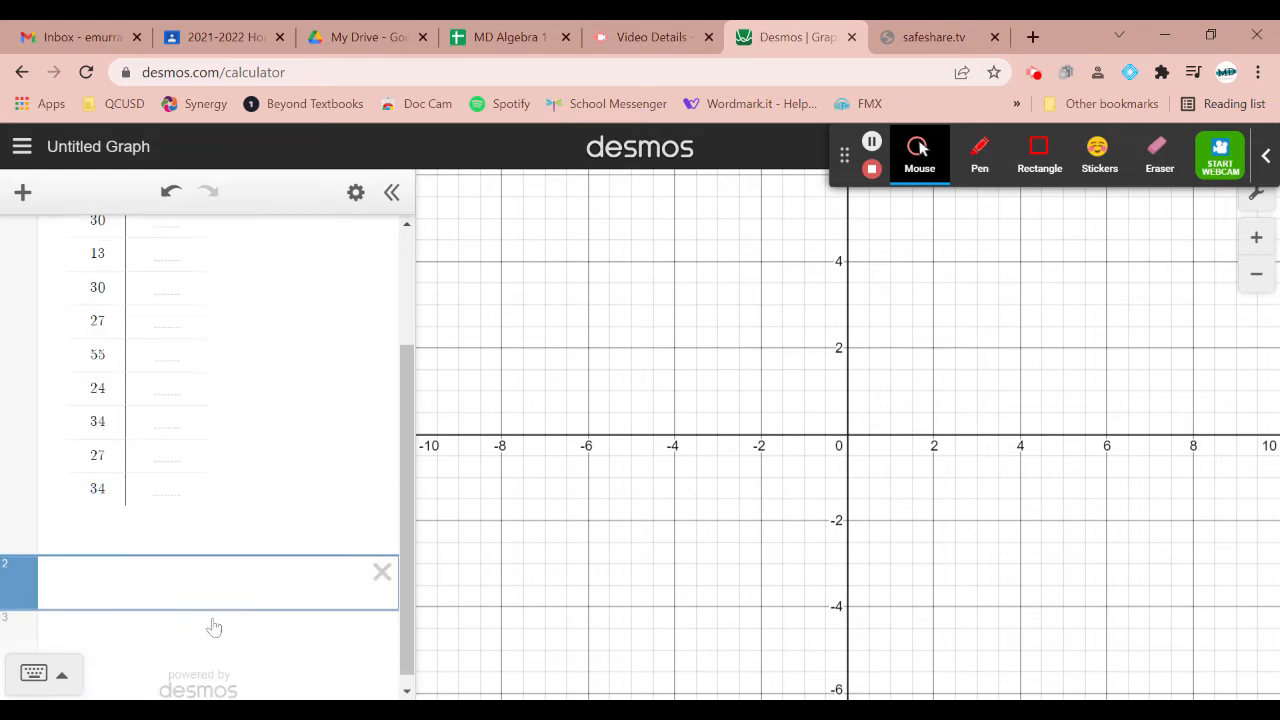
{"action": "left_click", "coordinate": [47, 686]}
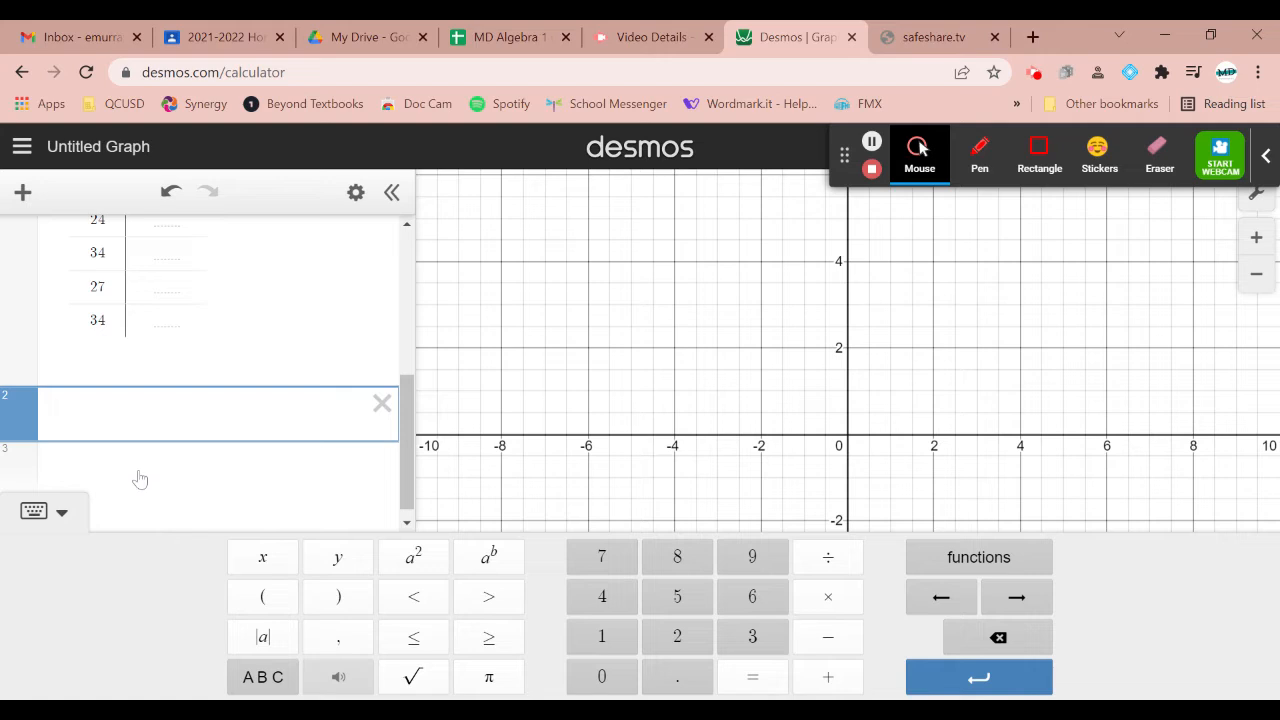
{"action": "left_click", "coordinate": [1016, 573]}
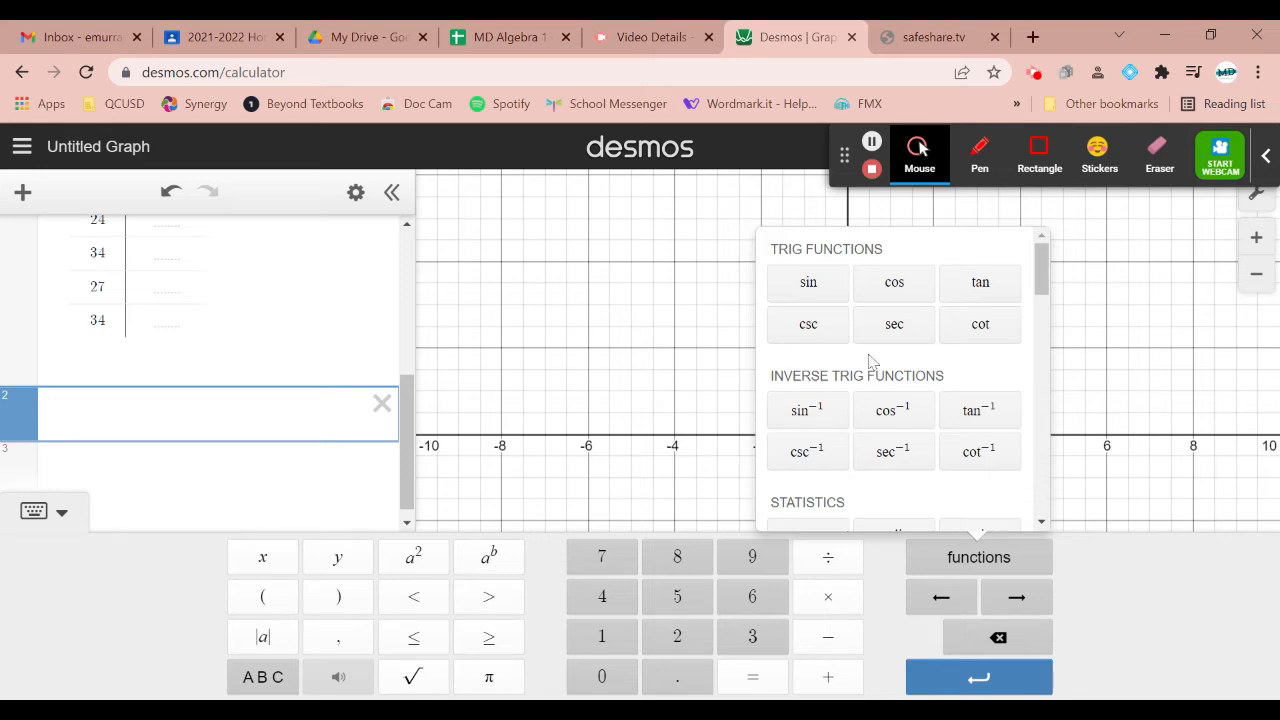
{"action": "scroll", "coordinate": [870, 362], "scroll_direction": "down", "scroll_amount": 5}
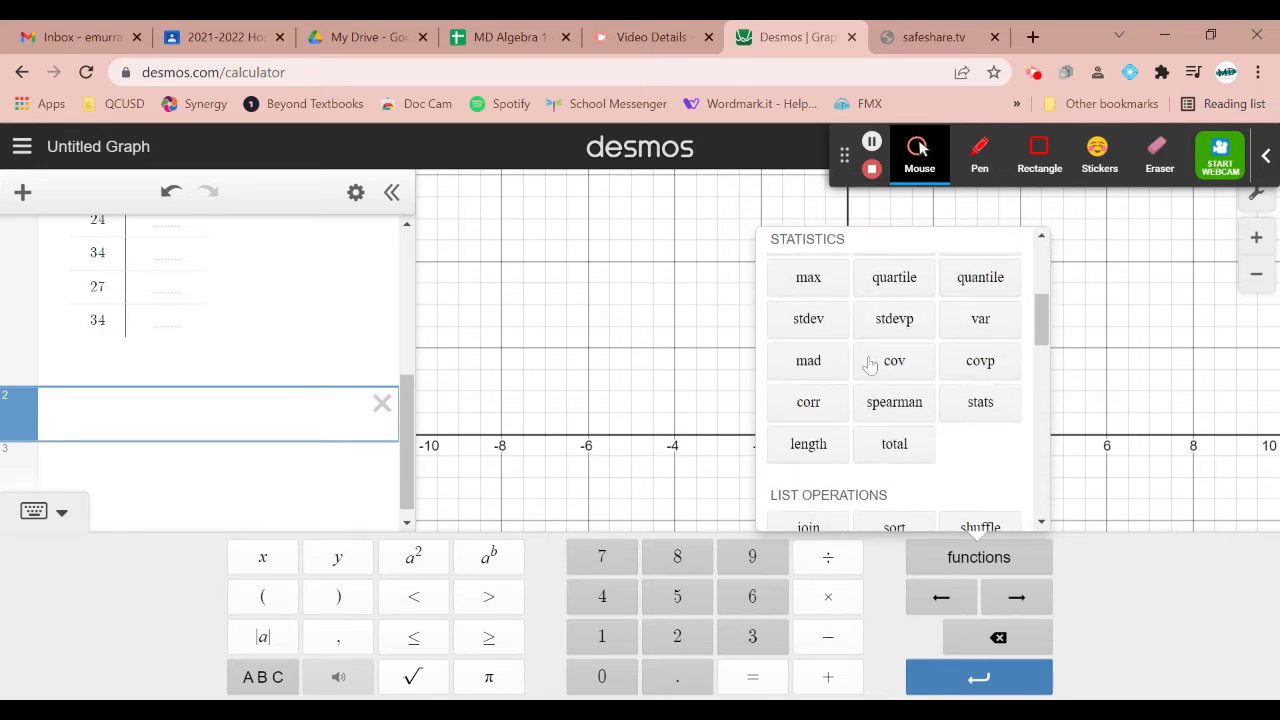
{"action": "scroll", "coordinate": [972, 395], "scroll_direction": "up", "scroll_amount": 2}
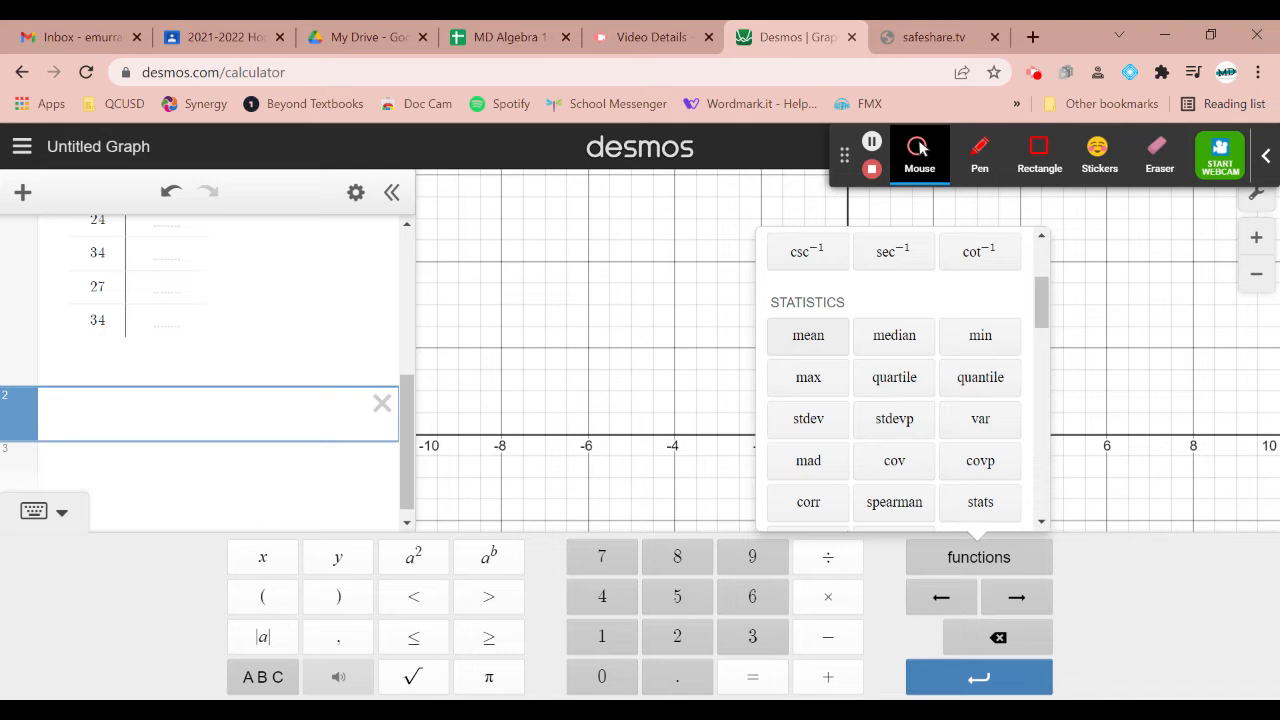
{"action": "left_click", "coordinate": [830, 334]}
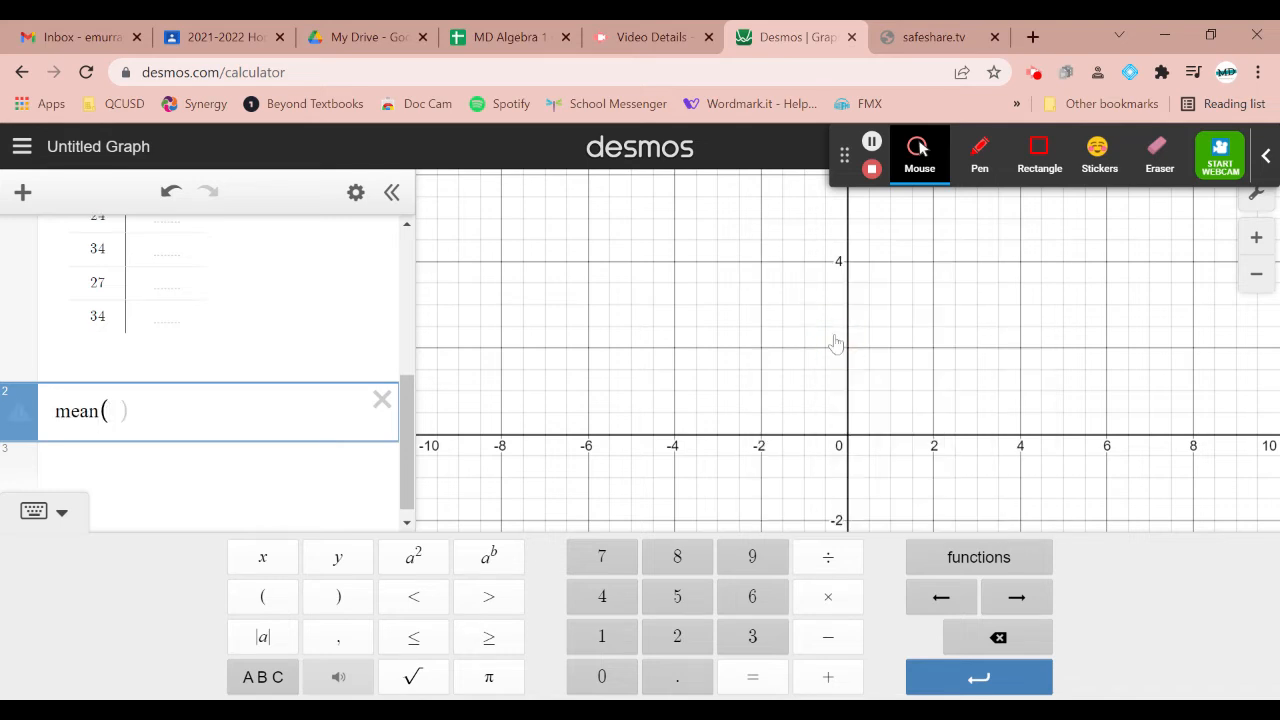
{"action": "type", "text": "x1"}
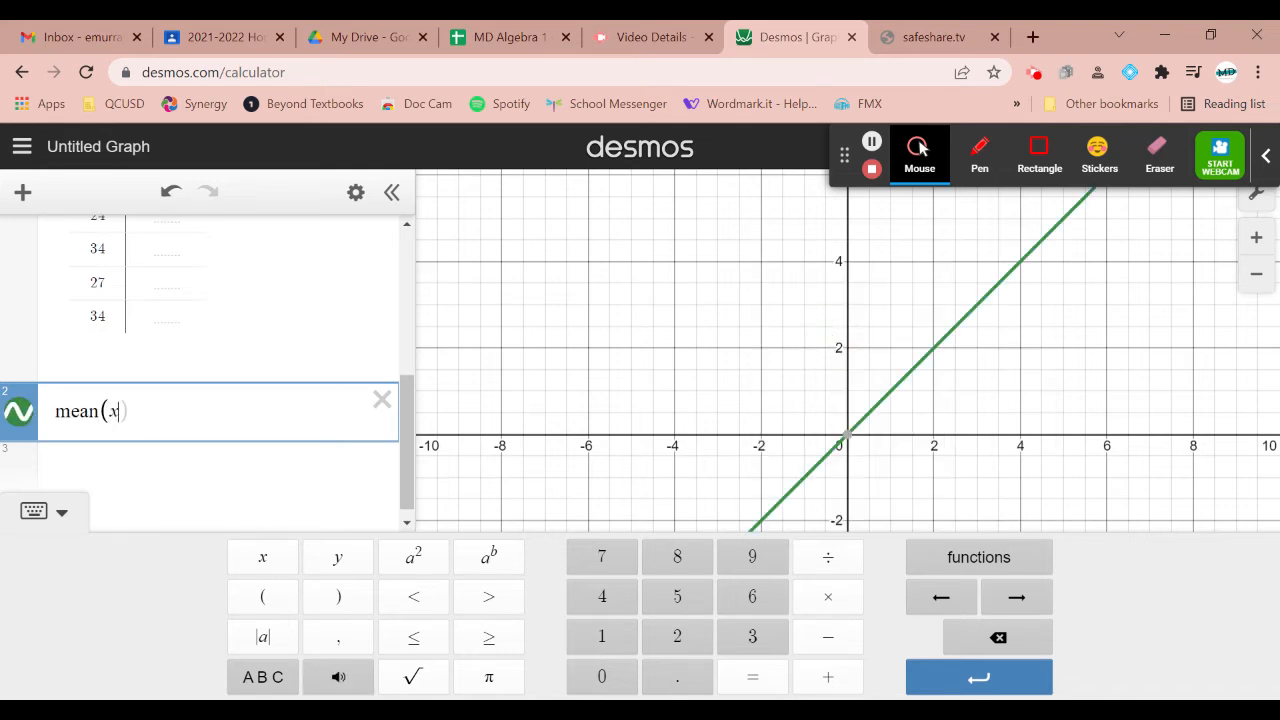
{"action": "key", "text": "Right"}
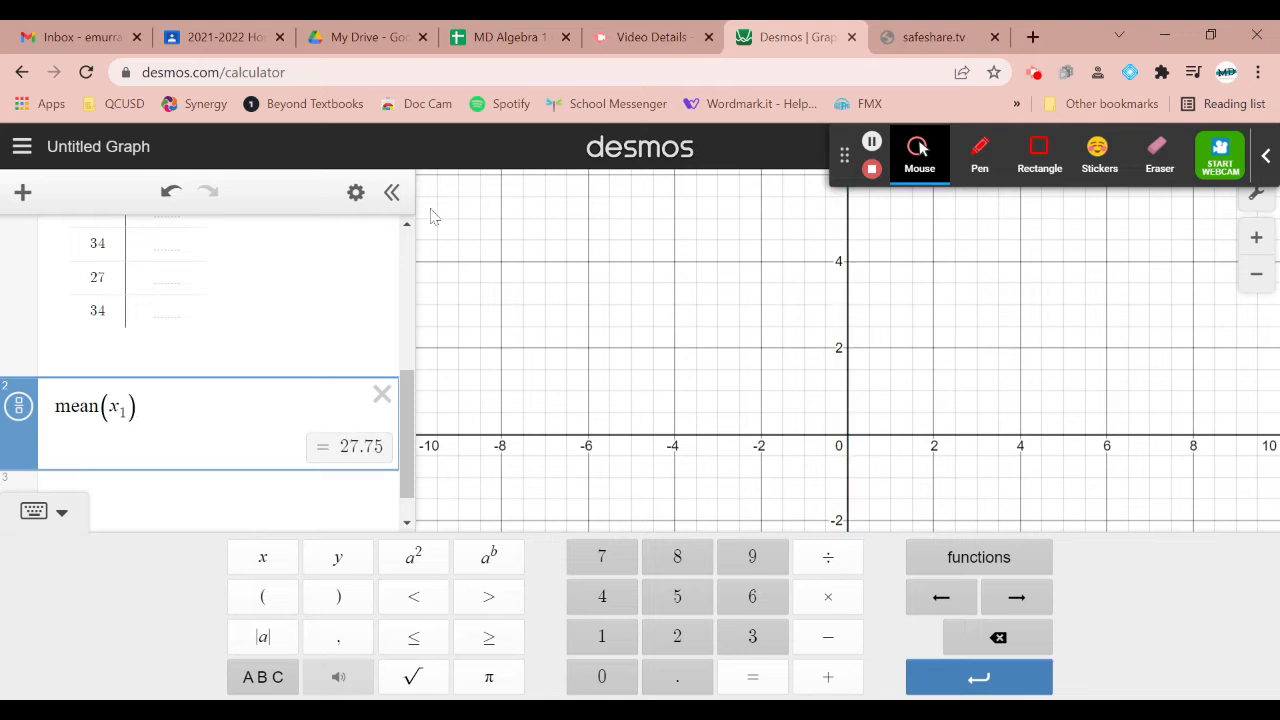
{"action": "scroll", "coordinate": [207, 370], "scroll_direction": "up", "scroll_amount": 5}
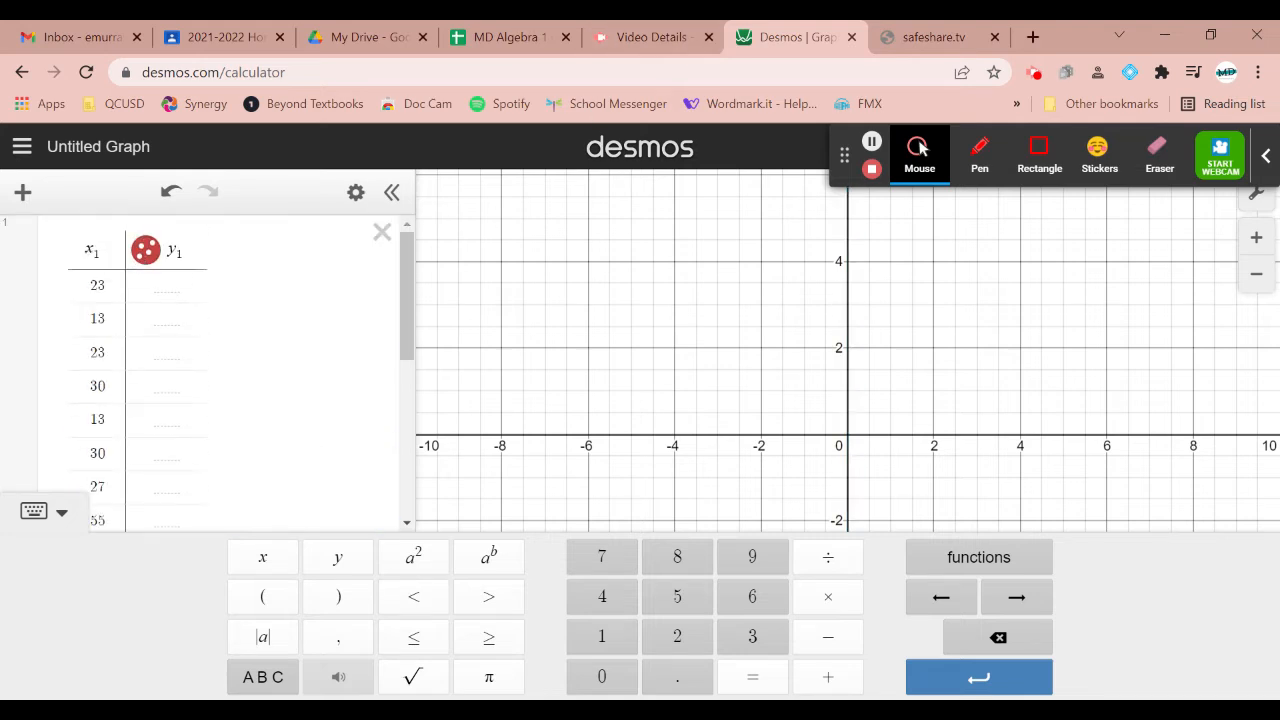
{"action": "scroll", "coordinate": [207, 370], "scroll_direction": "down", "scroll_amount": 10}
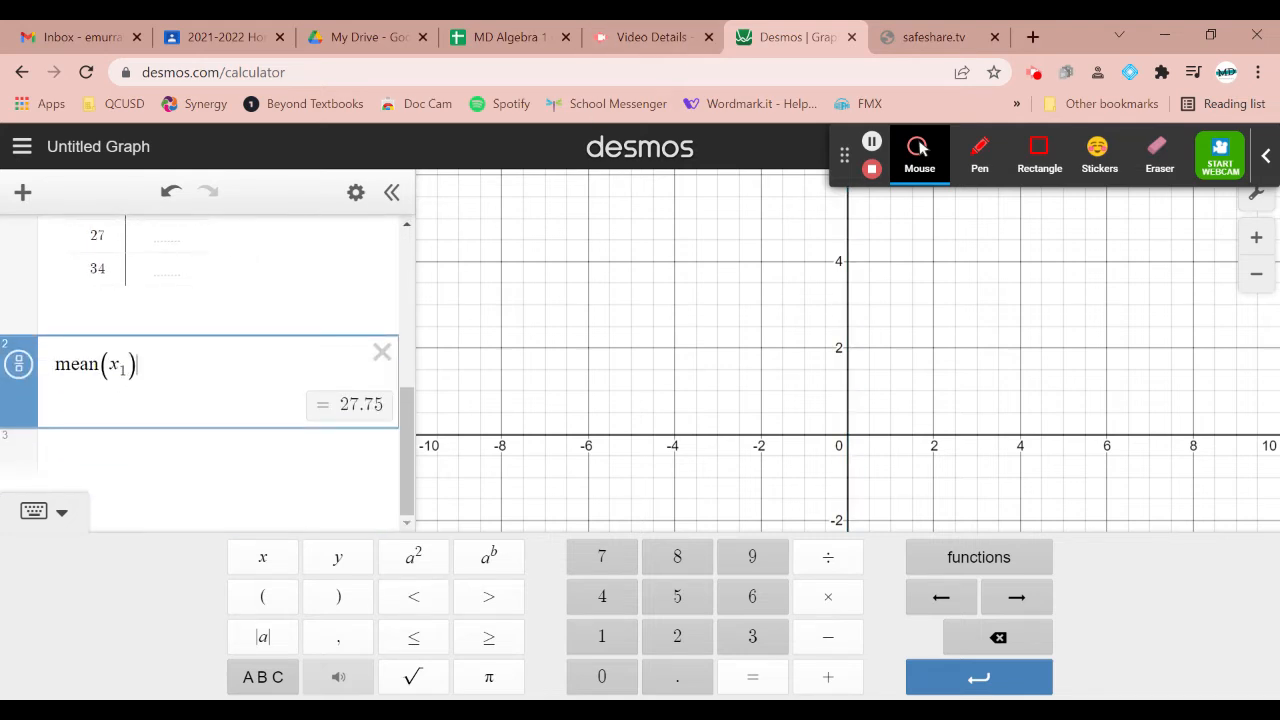
Try adding a second table below the mean(x₁) expression, and delete it again
{"action": "left_click", "coordinate": [302, 465]}
{"action": "left_click", "coordinate": [23, 192]}
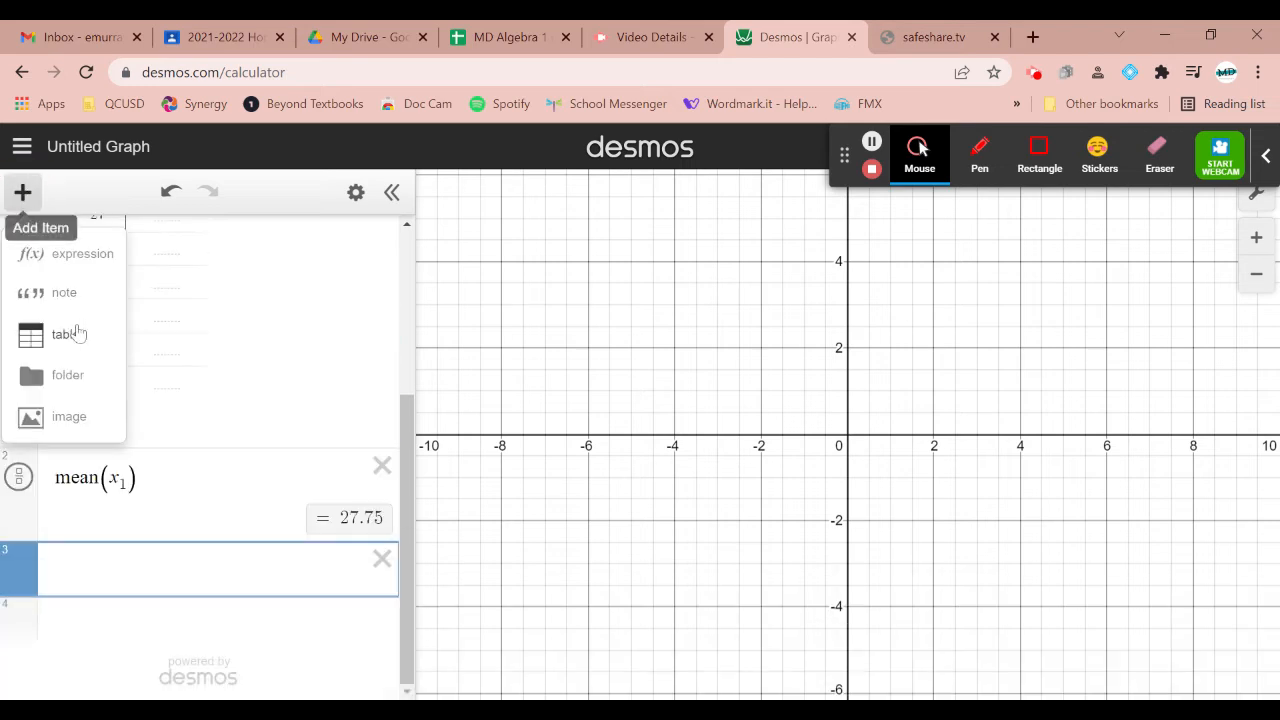
{"action": "left_click", "coordinate": [66, 334]}
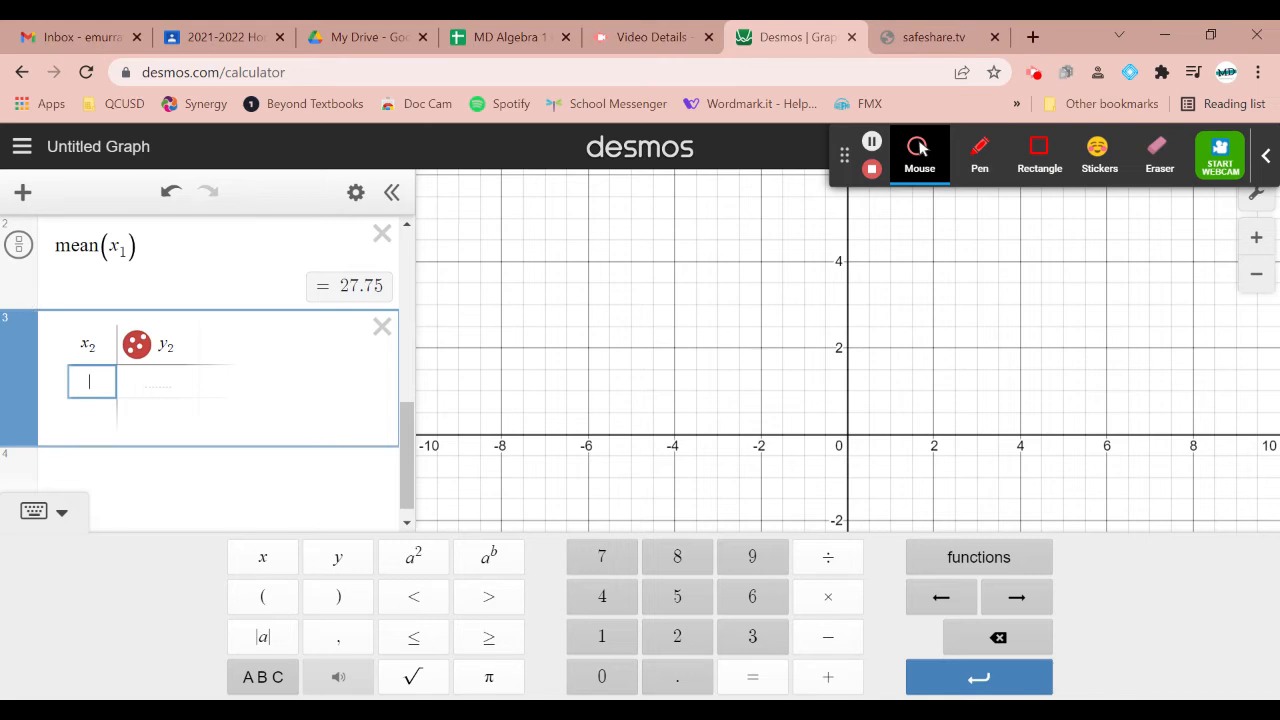
{"action": "left_click", "coordinate": [382, 329]}
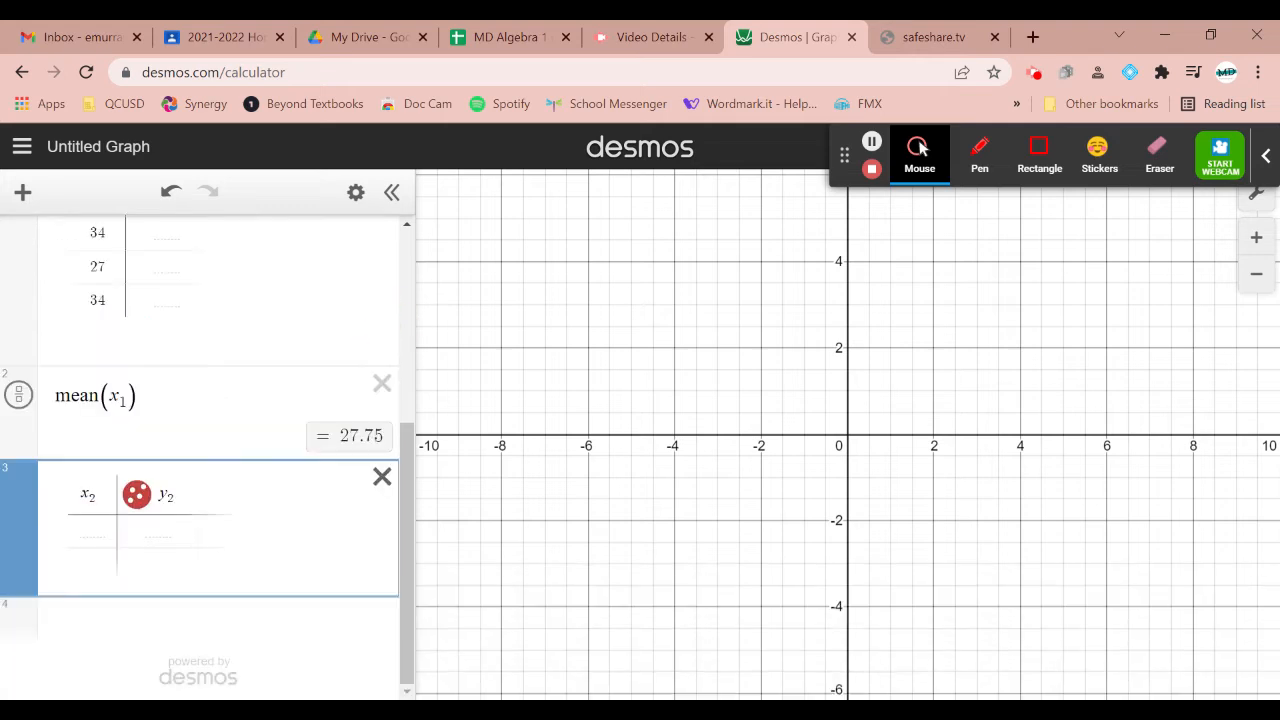
{"action": "left_click", "coordinate": [384, 478]}
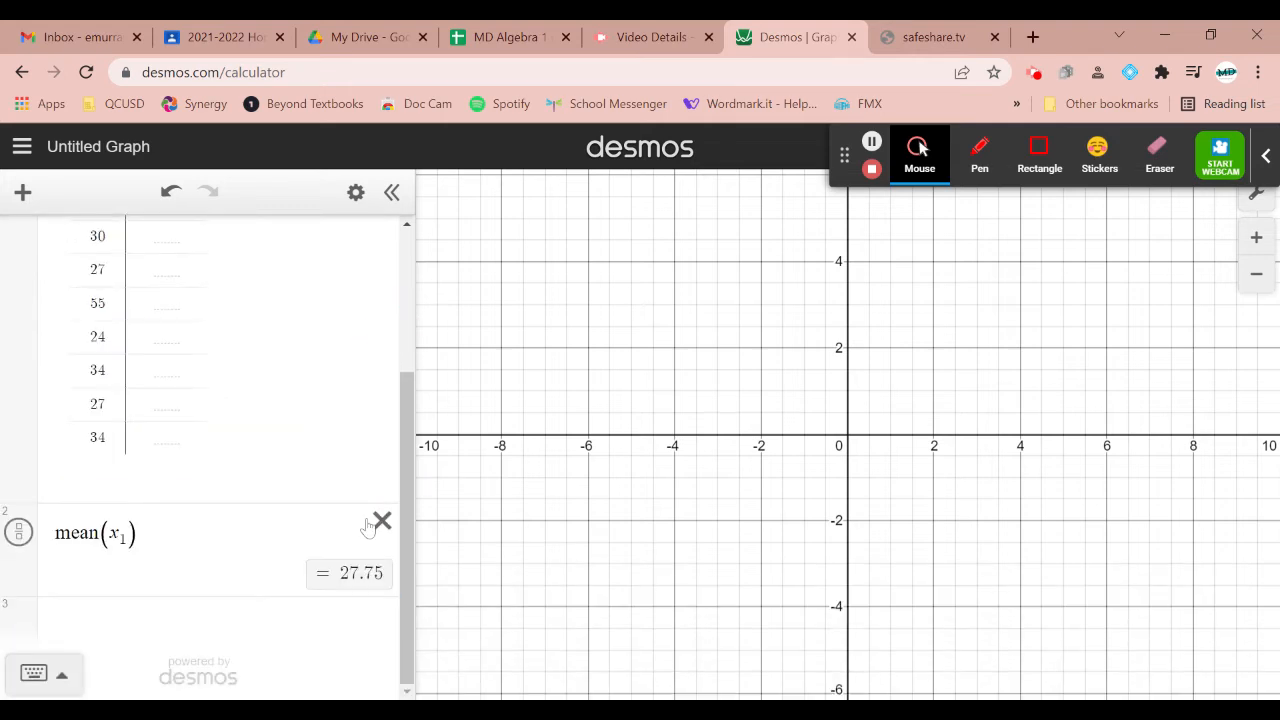
Calculate the median of the table data with median(x₁) in a new expression below the mean, using the statistics functions
{"action": "left_click", "coordinate": [134, 632]}
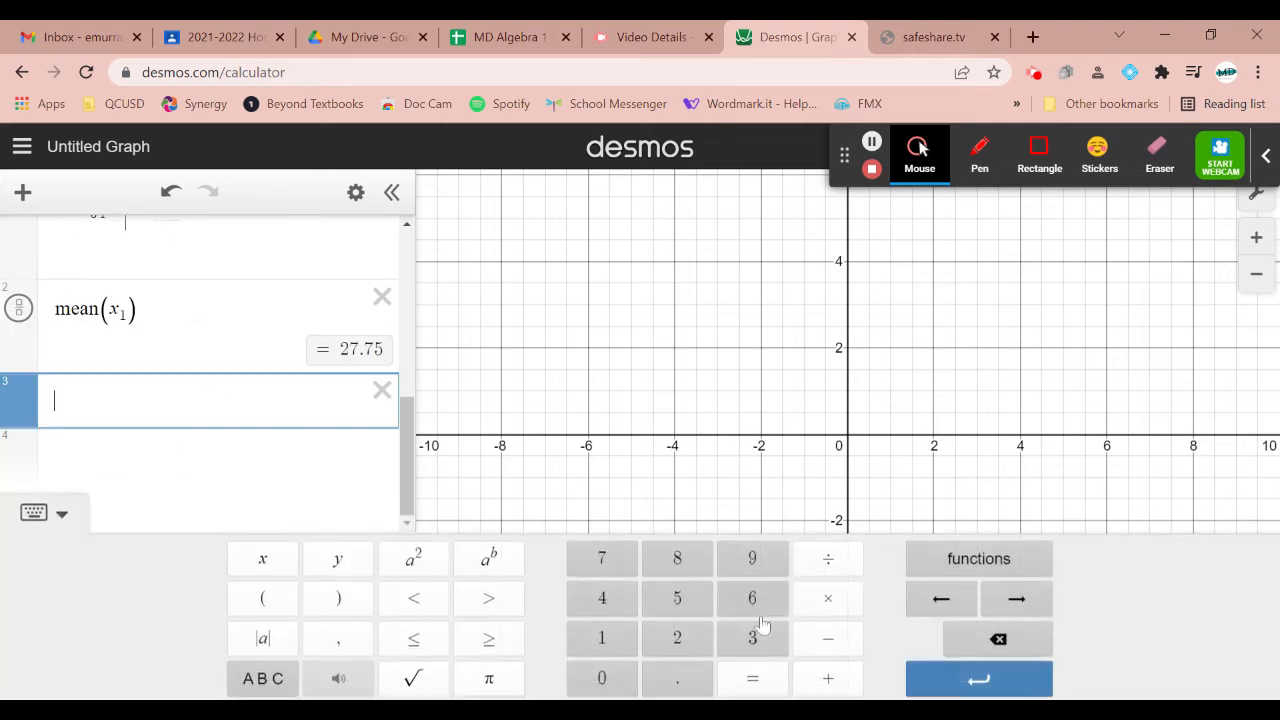
{"action": "left_click", "coordinate": [958, 556]}
{"action": "scroll", "coordinate": [897, 420], "scroll_direction": "down", "scroll_amount": 3}
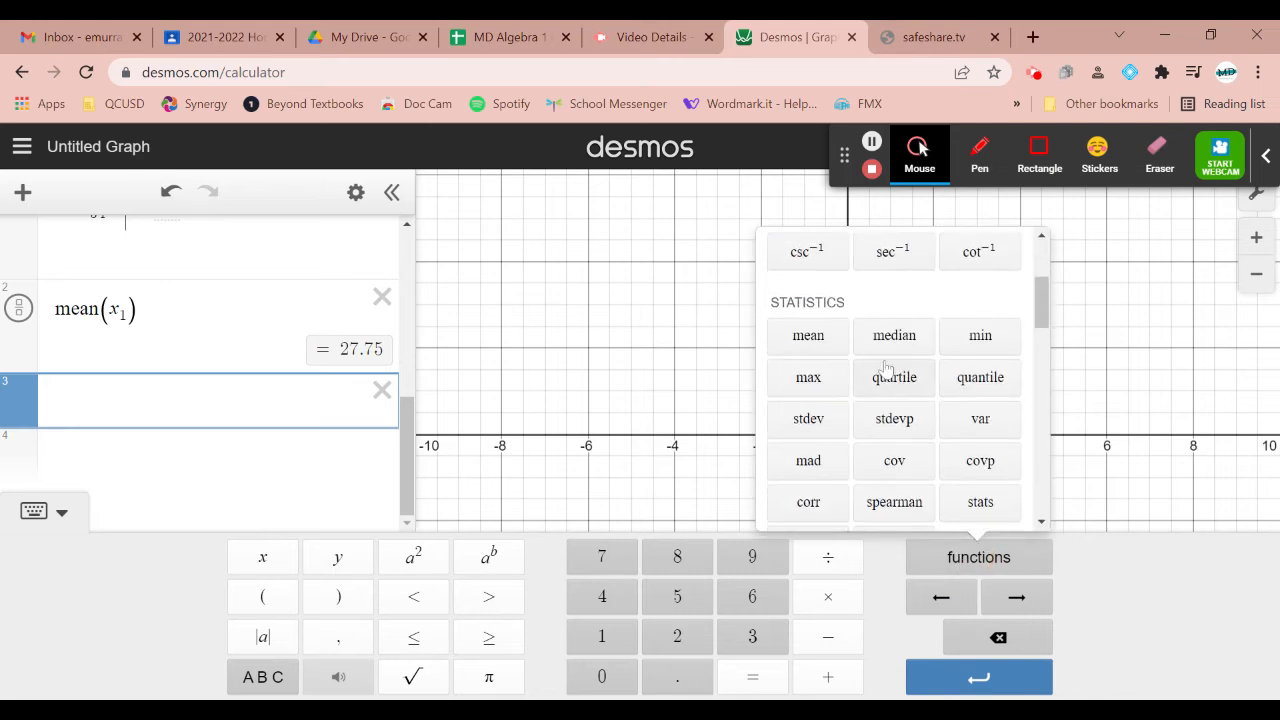
{"action": "left_click", "coordinate": [893, 350]}
{"action": "type", "text": "x1"}
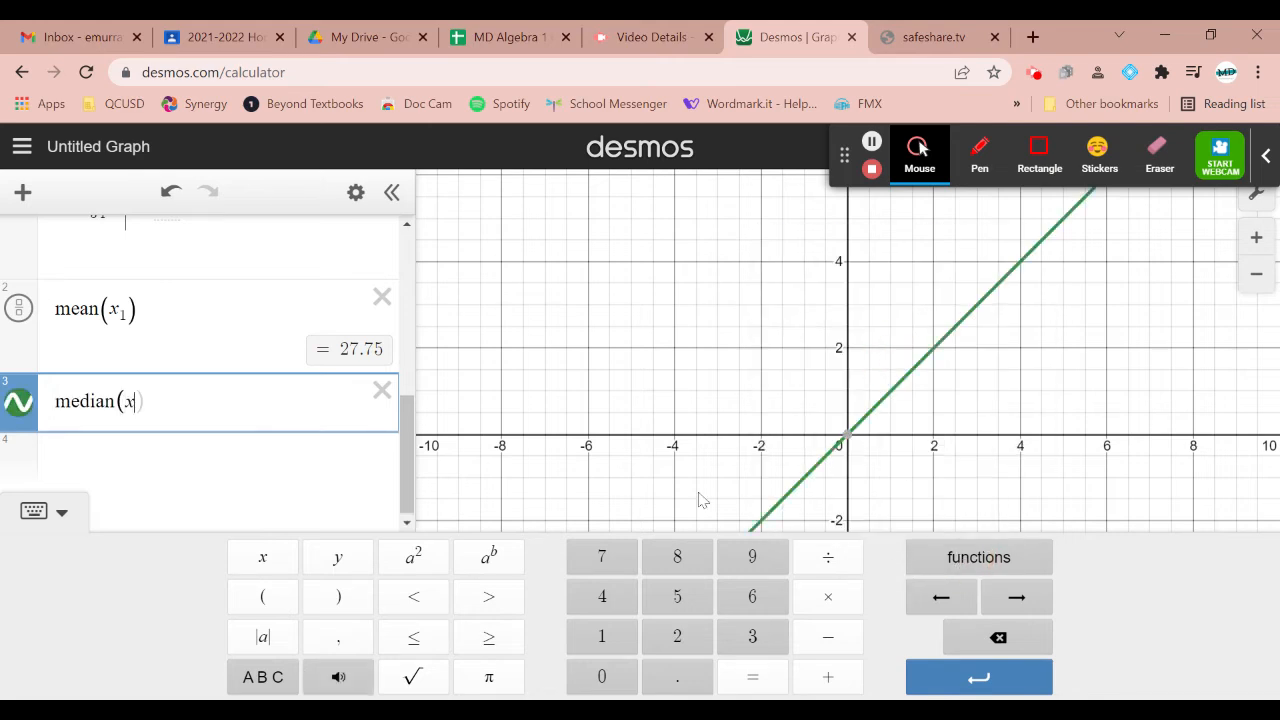
Insert the quartile function from the statistics functions into a new expression below the median
{"action": "left_click", "coordinate": [975, 568]}
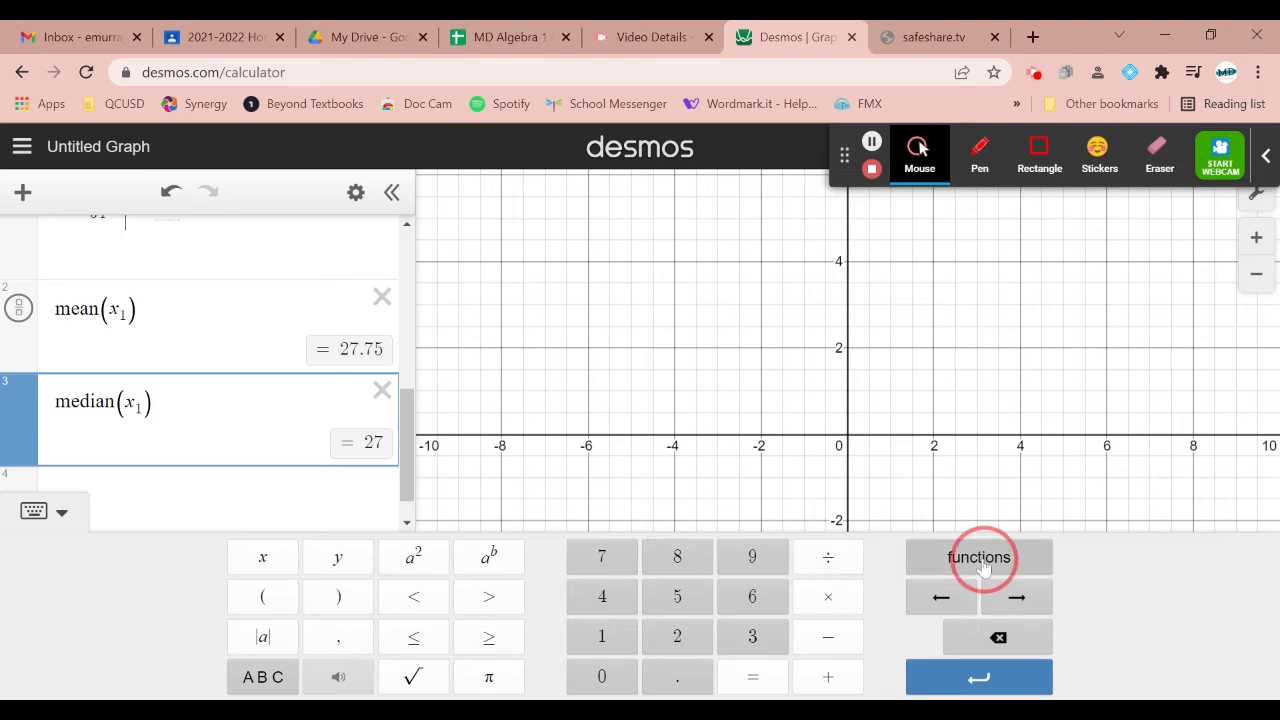
{"action": "left_click", "coordinate": [180, 489]}
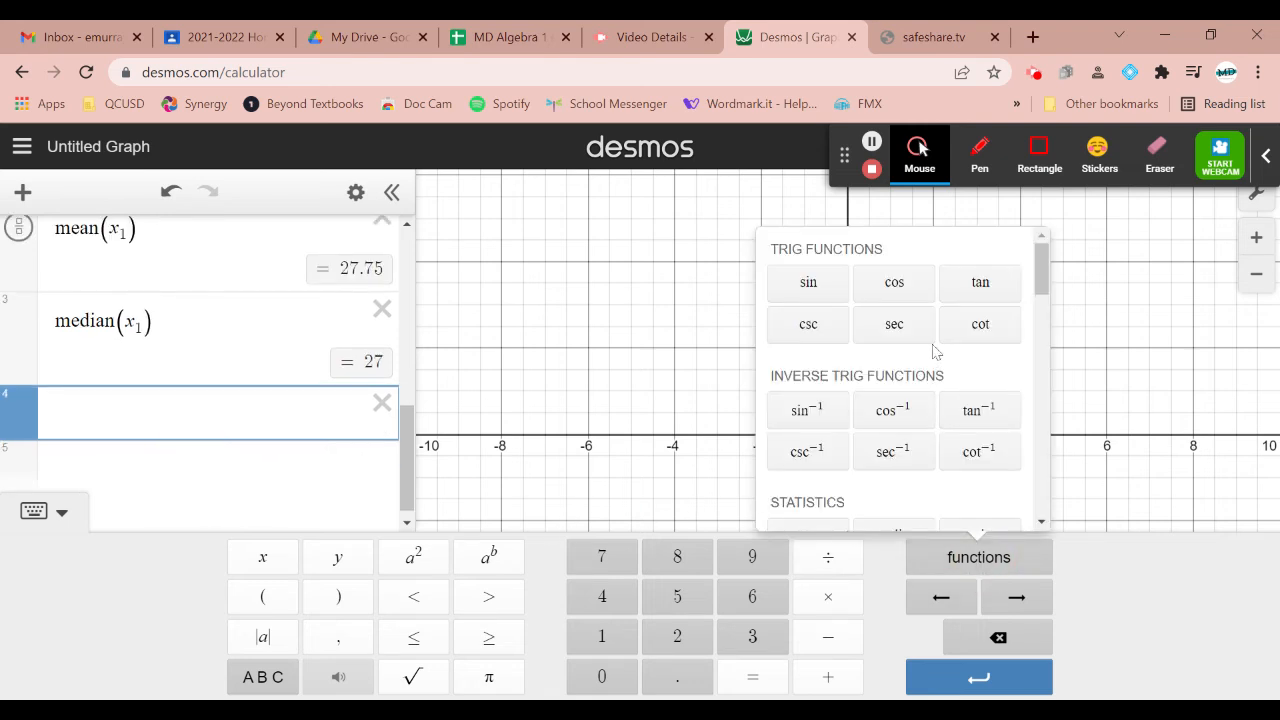
{"action": "scroll", "coordinate": [950, 430], "scroll_direction": "down", "scroll_amount": 2}
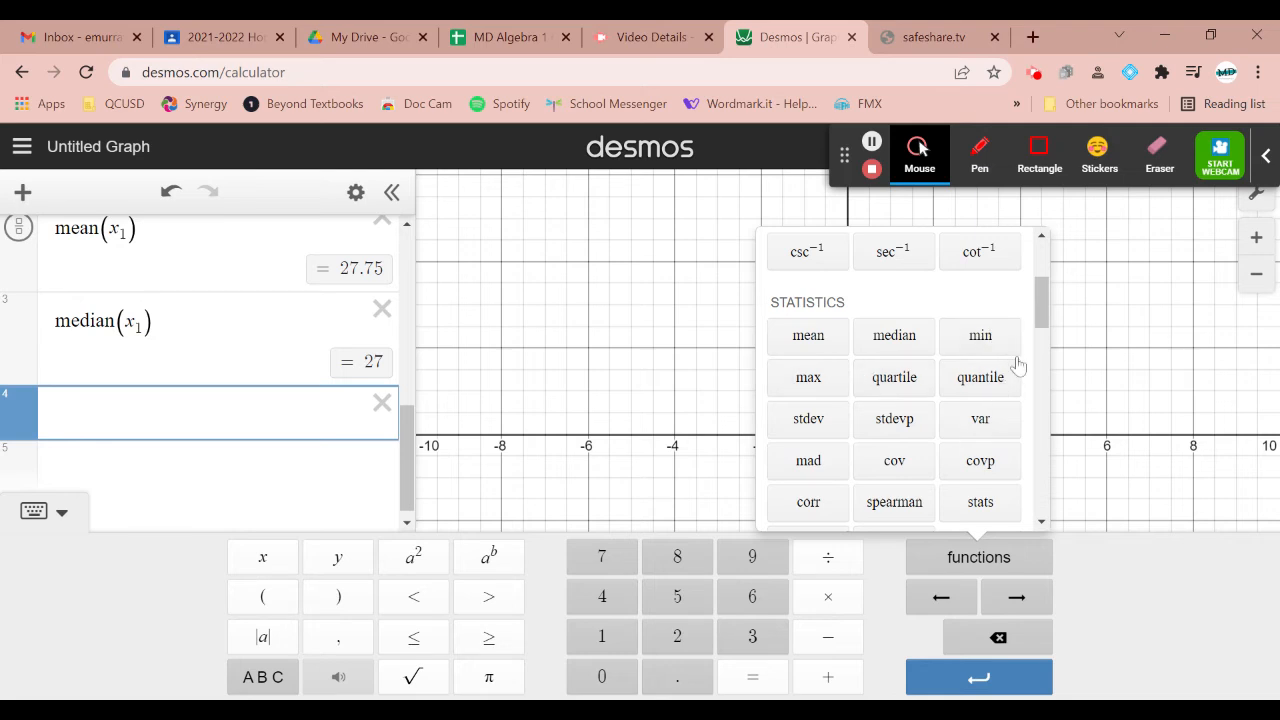
{"action": "left_click", "coordinate": [917, 384]}
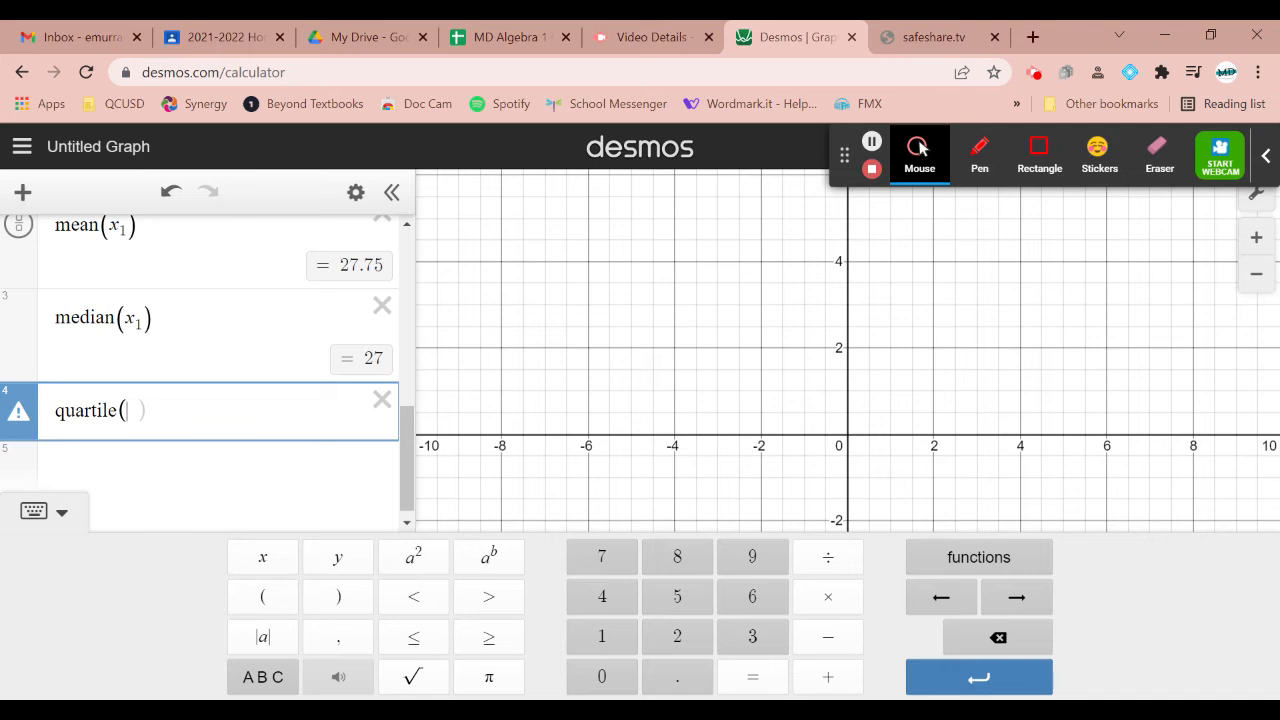
{"action": "type", "text": "32,1)"}
{"action": "key", "text": "BackSpace"}
{"action": "key", "text": "BackSpace"}
{"action": "key", "text": "BackSpace"}
{"action": "key", "text": "BackSpace"}
{"action": "key", "text": "BackSpace"}
{"action": "type", "text": "1,32"}
{"action": "key", "text": "BackSpace"}
{"action": "key", "text": "BackSpace"}
{"action": "key", "text": "BackSpace"}
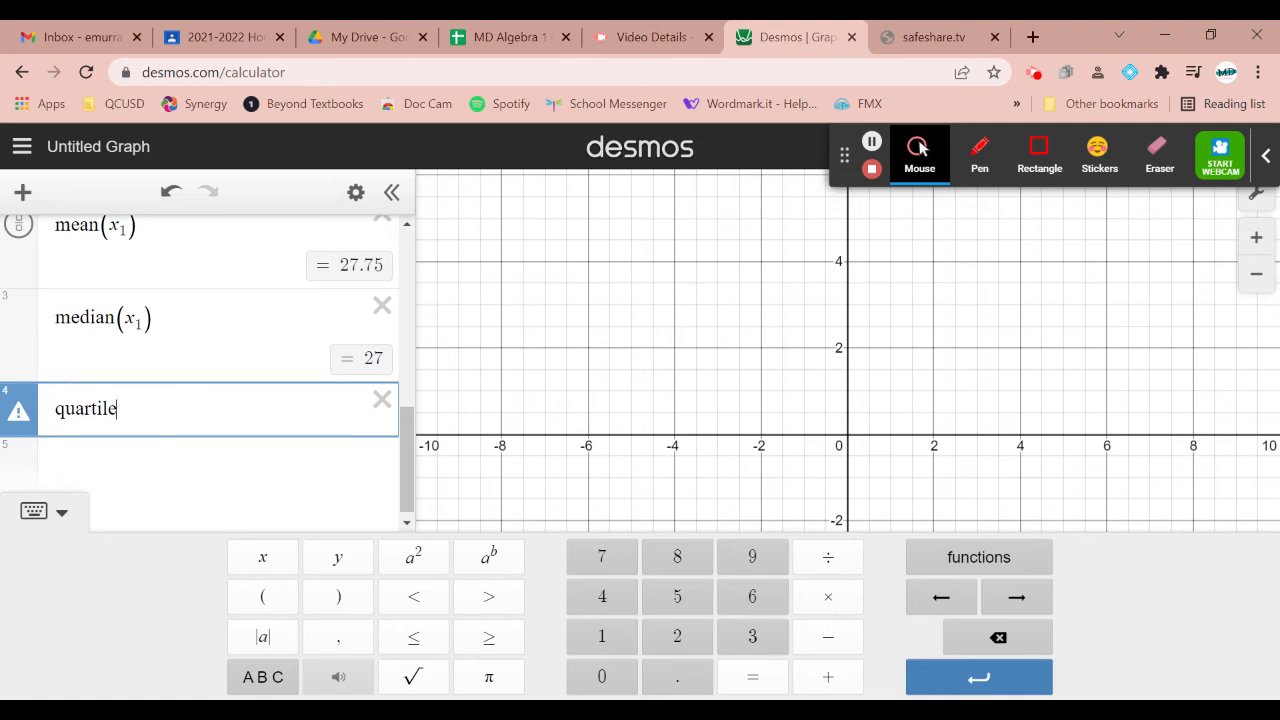
{"action": "type", "text": "1(32"}
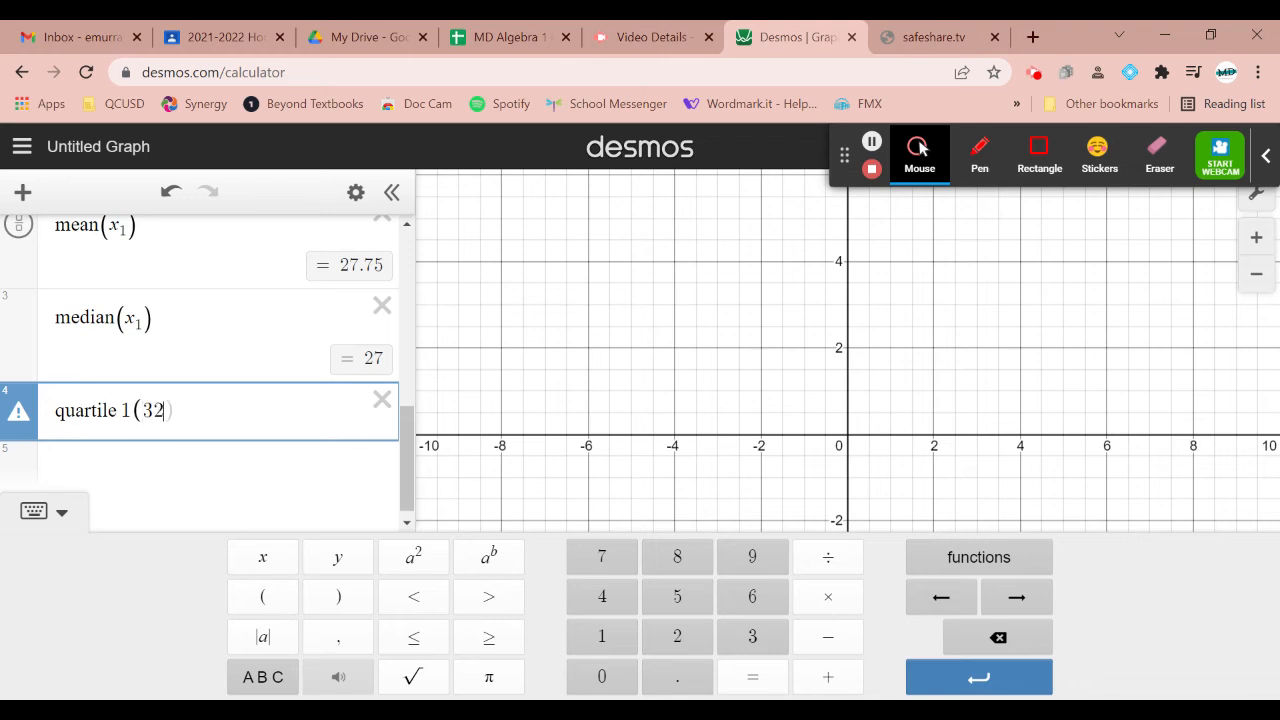
{"action": "key", "text": "BackSpace"}
{"action": "key", "text": "BackSpace"}
{"action": "type", "text": "x1"}
{"action": "key", "text": "BackSpace"}
{"action": "key", "text": "BackSpace"}
{"action": "key", "text": "BackSpace"}
{"action": "key", "text": "BackSpace"}
{"action": "key", "text": "BackSpace"}
{"action": "key", "text": "BackSpace"}
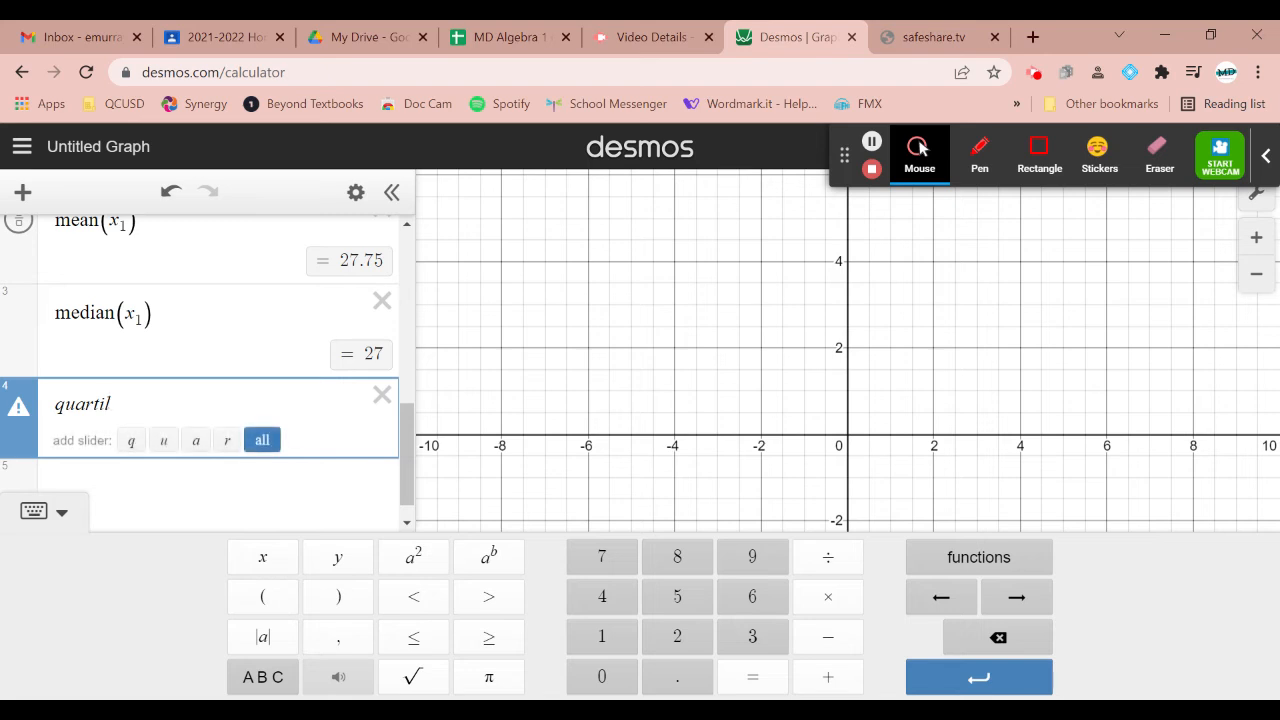
Complete the fourth expression as quartile(x₁,1) to calculate the first quartile of the table data
{"action": "type", "text": "e("}
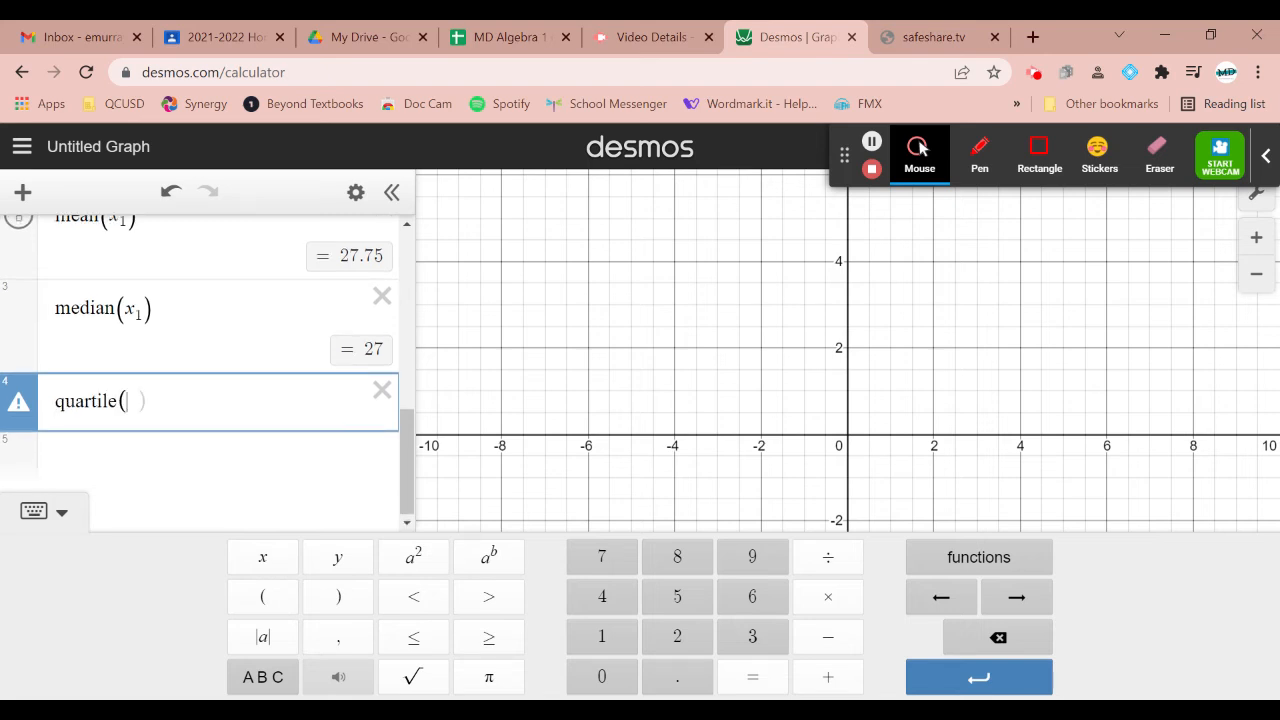
{"action": "type", "text": "x1"}
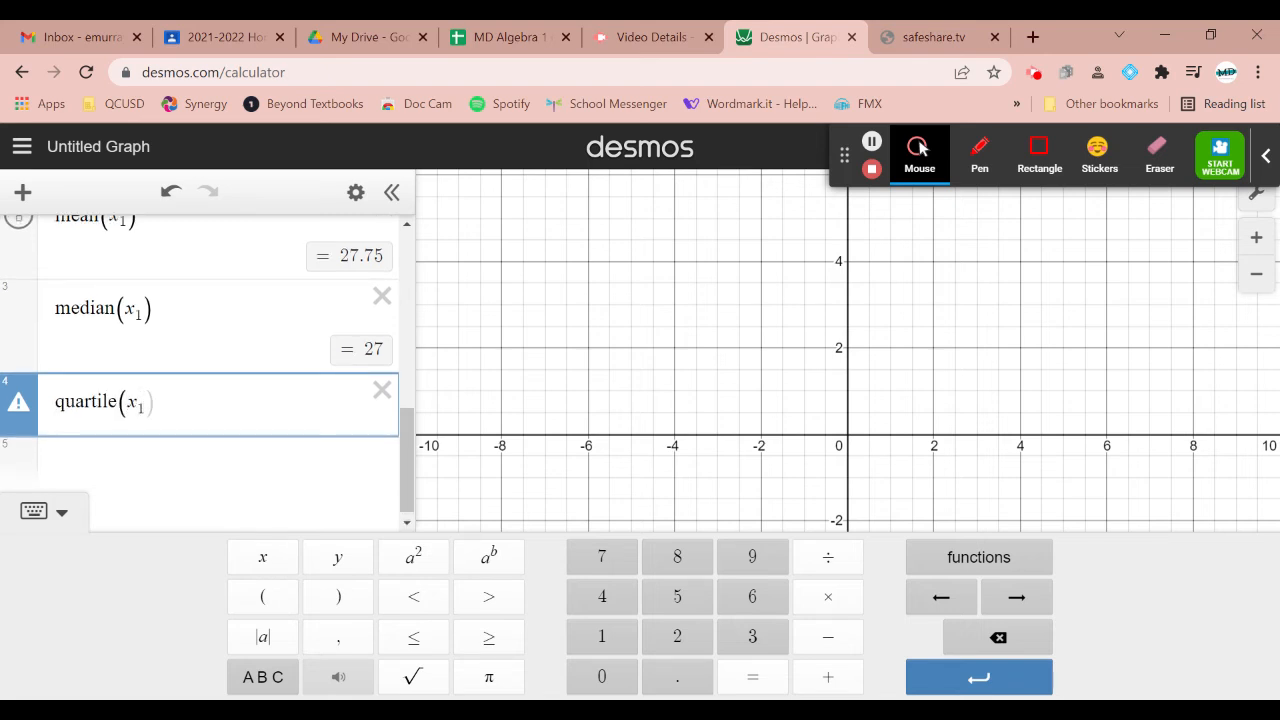
{"action": "type", "text": ",1"}
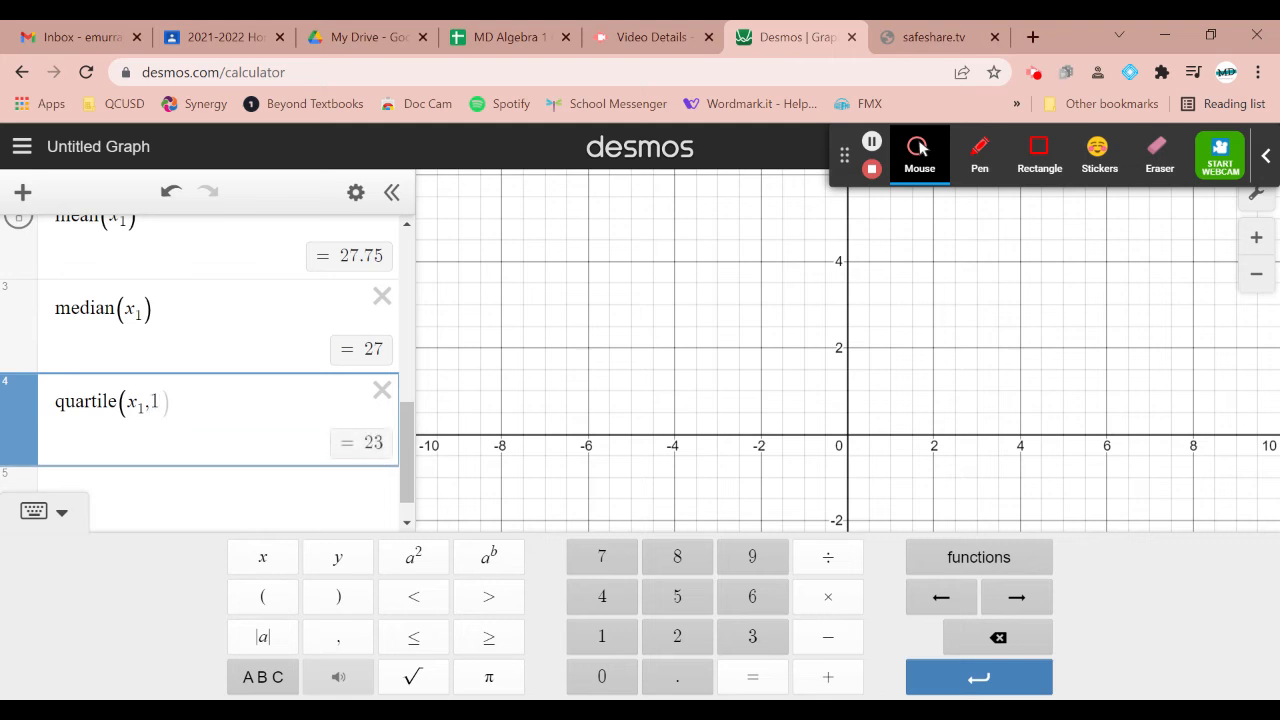
Change the quartile expression's second argument to 3 to calculate the third quartile
{"action": "key", "text": "Right"}
{"action": "key", "text": "BackSpace"}
{"action": "type", "text": "3"}
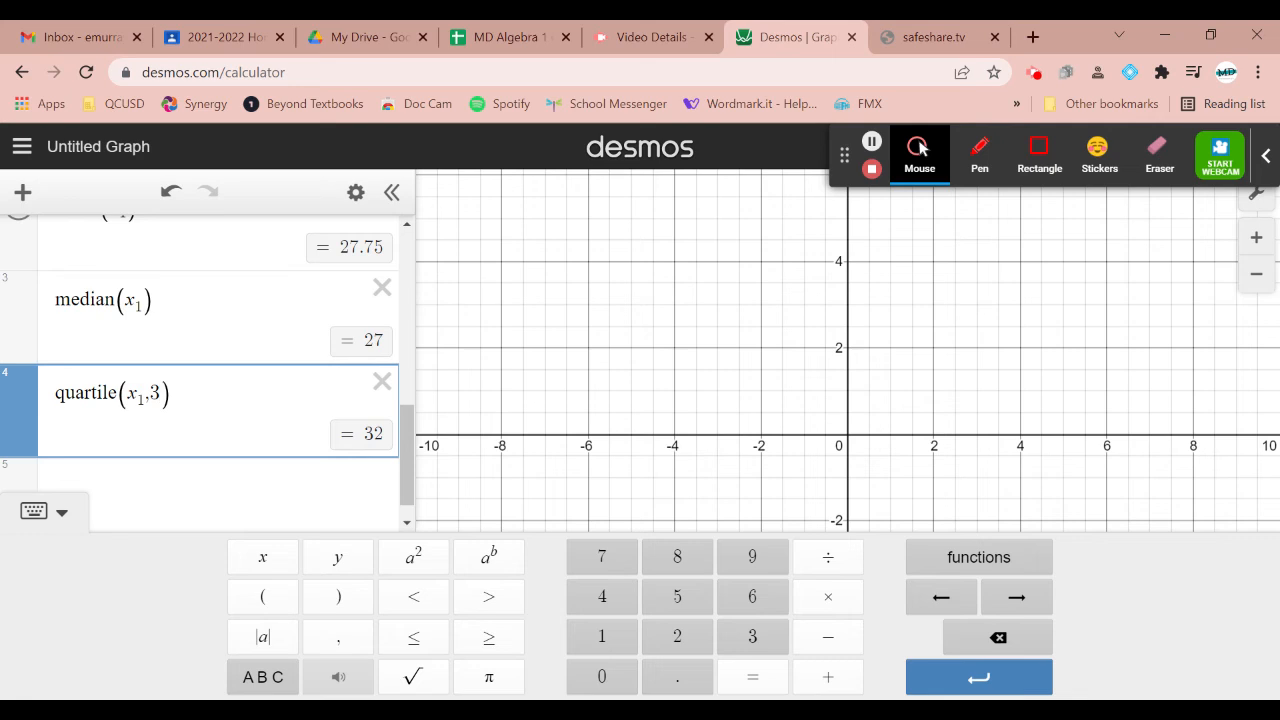
Calculate the standard deviation of the table data with stdev(x₁) in a new expression below the quartile, using the statistics functions
{"action": "left_click", "coordinate": [1034, 563]}
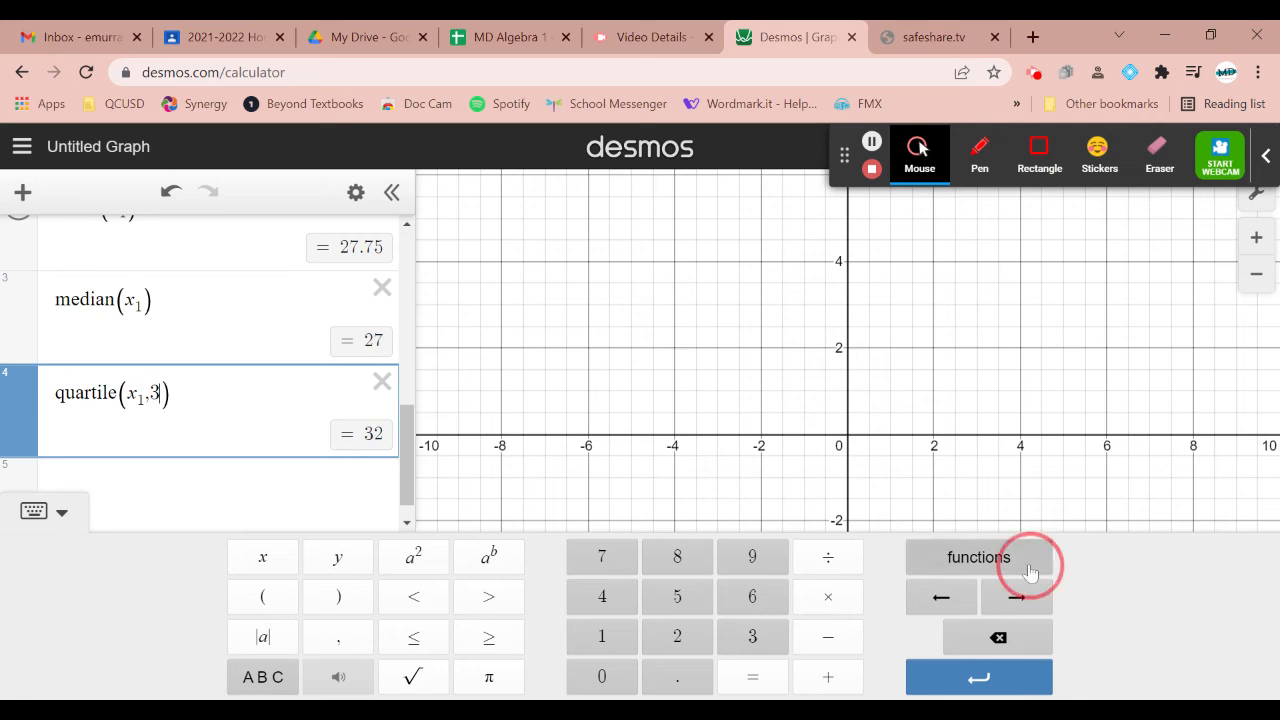
{"action": "scroll", "coordinate": [925, 483], "scroll_direction": "down", "scroll_amount": 5}
{"action": "scroll", "coordinate": [925, 483], "scroll_direction": "up", "scroll_amount": 2}
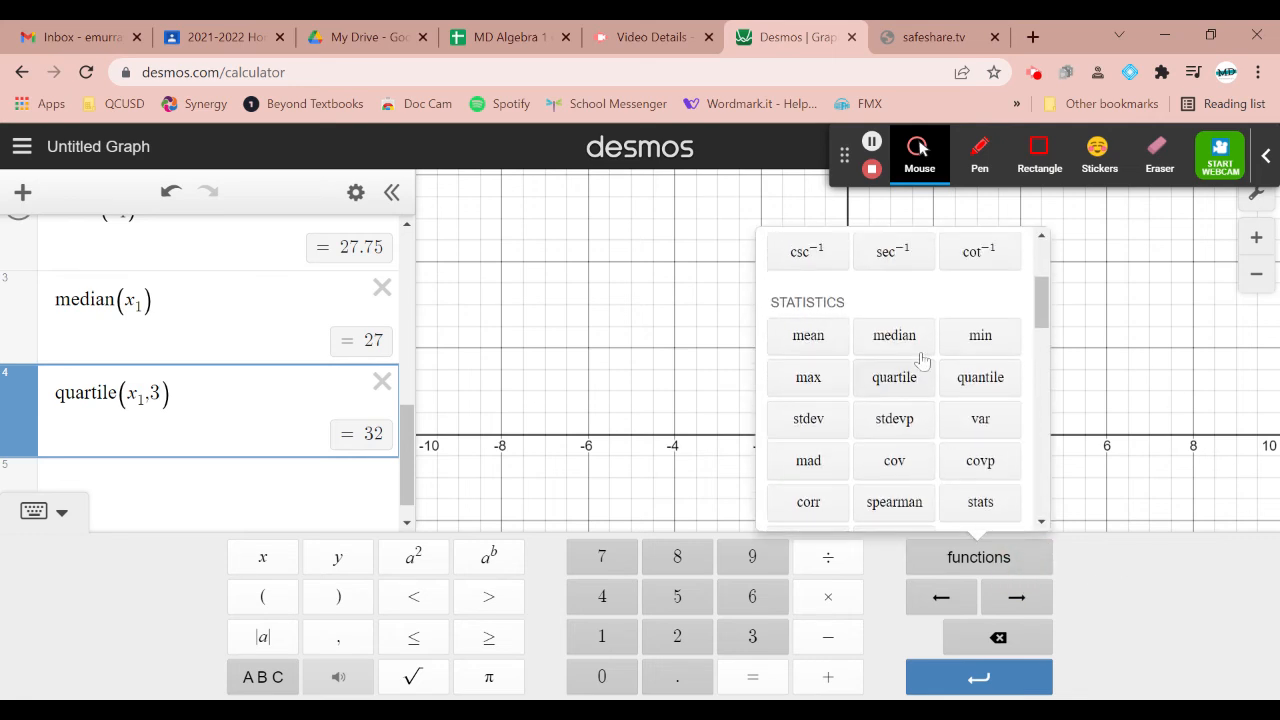
{"action": "left_click", "coordinate": [218, 487]}
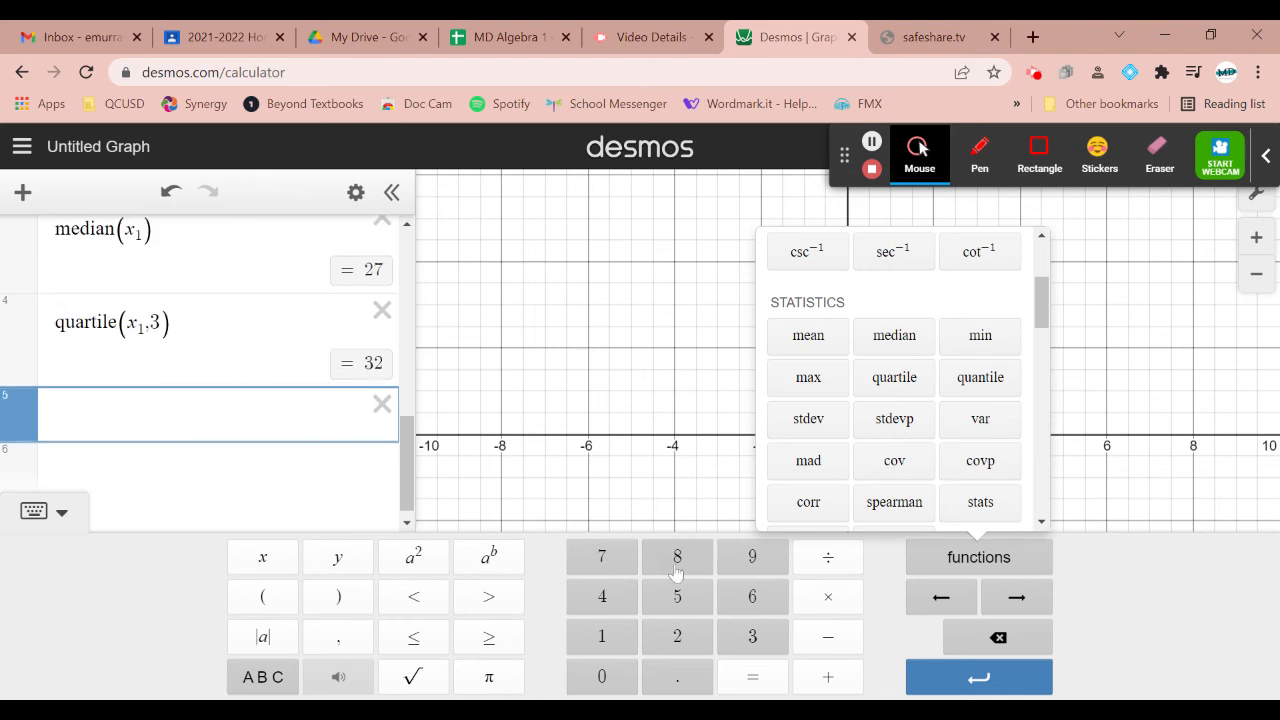
{"action": "left_click", "coordinate": [808, 421]}
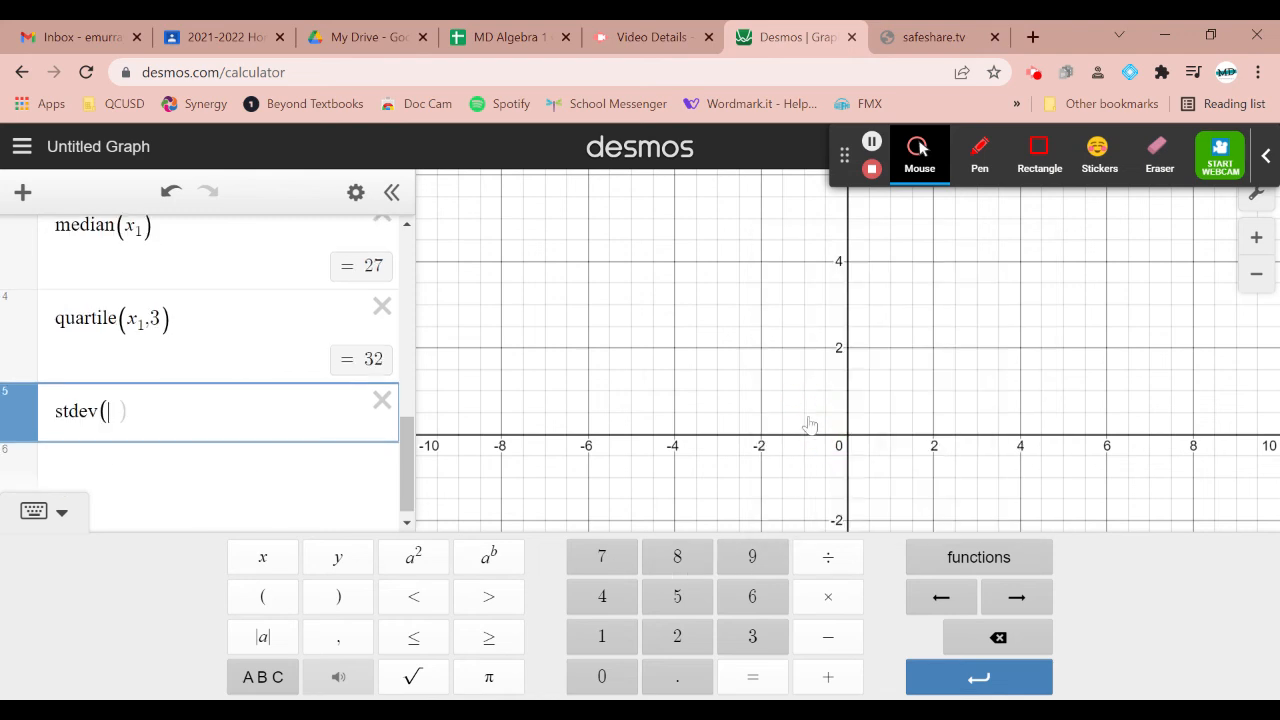
{"action": "left_click", "coordinate": [1003, 556]}
{"action": "scroll", "coordinate": [900, 460], "scroll_direction": "down", "scroll_amount": 2}
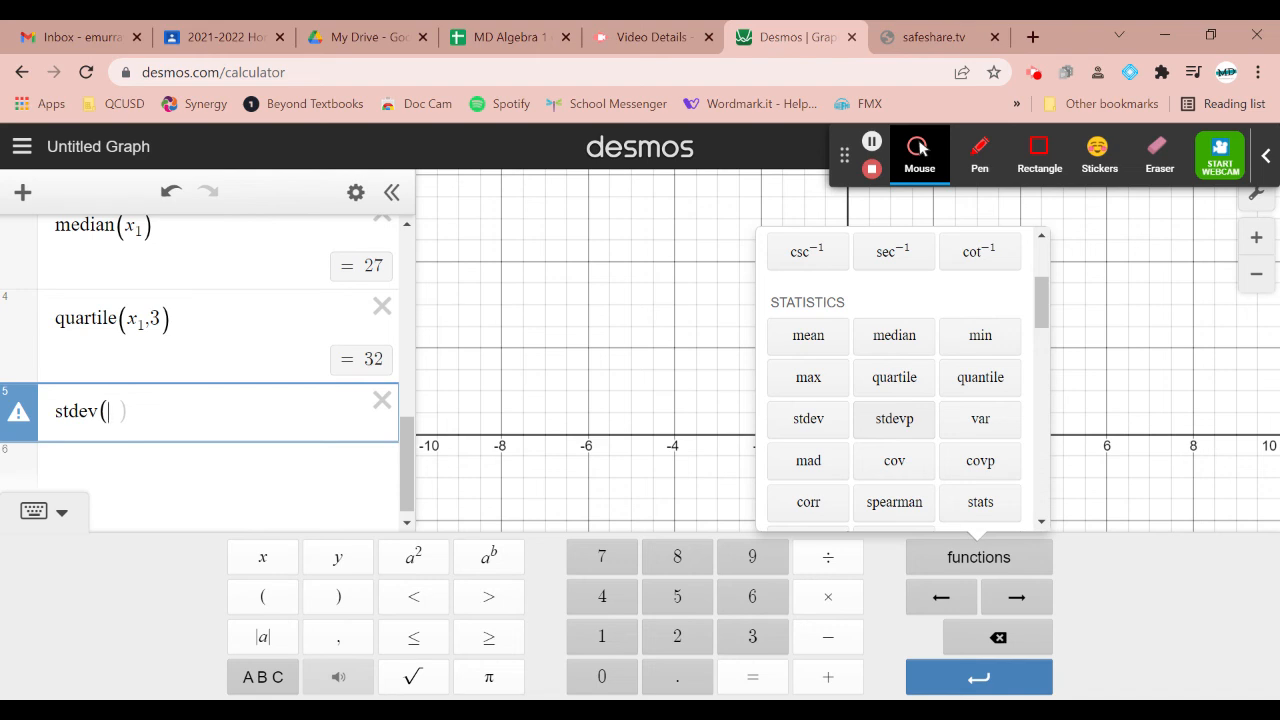
{"action": "type", "text": "x1"}
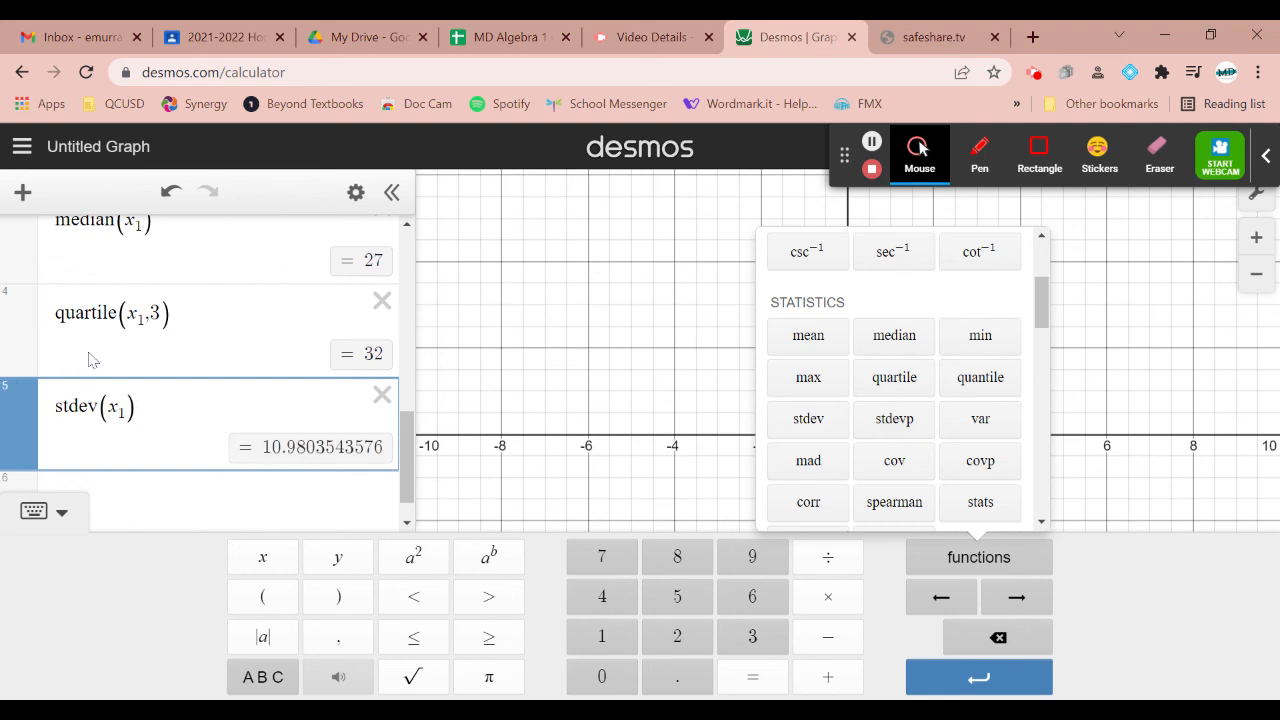
Try calculating a mean from directly listed values with mean(2,3,4,56) below the standard deviation, and delete that expression
{"action": "scroll", "coordinate": [90, 360], "scroll_direction": "up", "scroll_amount": 1}
{"action": "scroll", "coordinate": [90, 360], "scroll_direction": "up", "scroll_amount": 5}
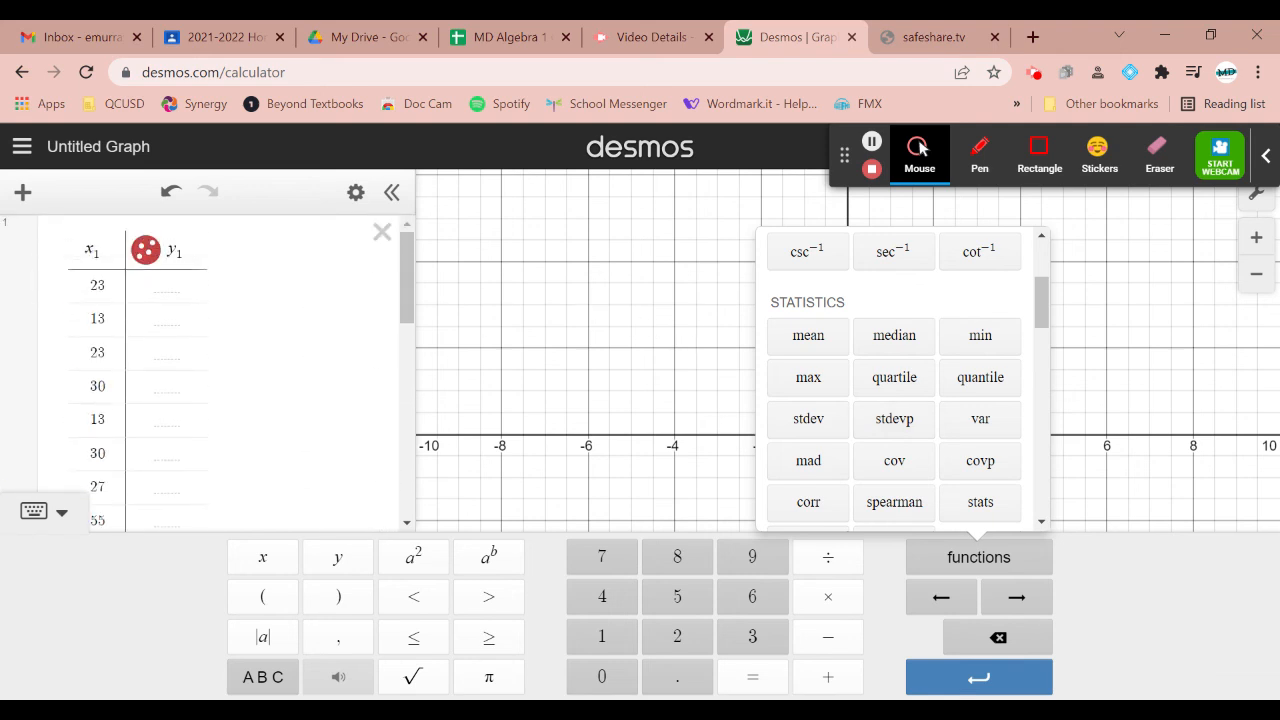
{"action": "scroll", "coordinate": [200, 440], "scroll_direction": "down", "scroll_amount": 6}
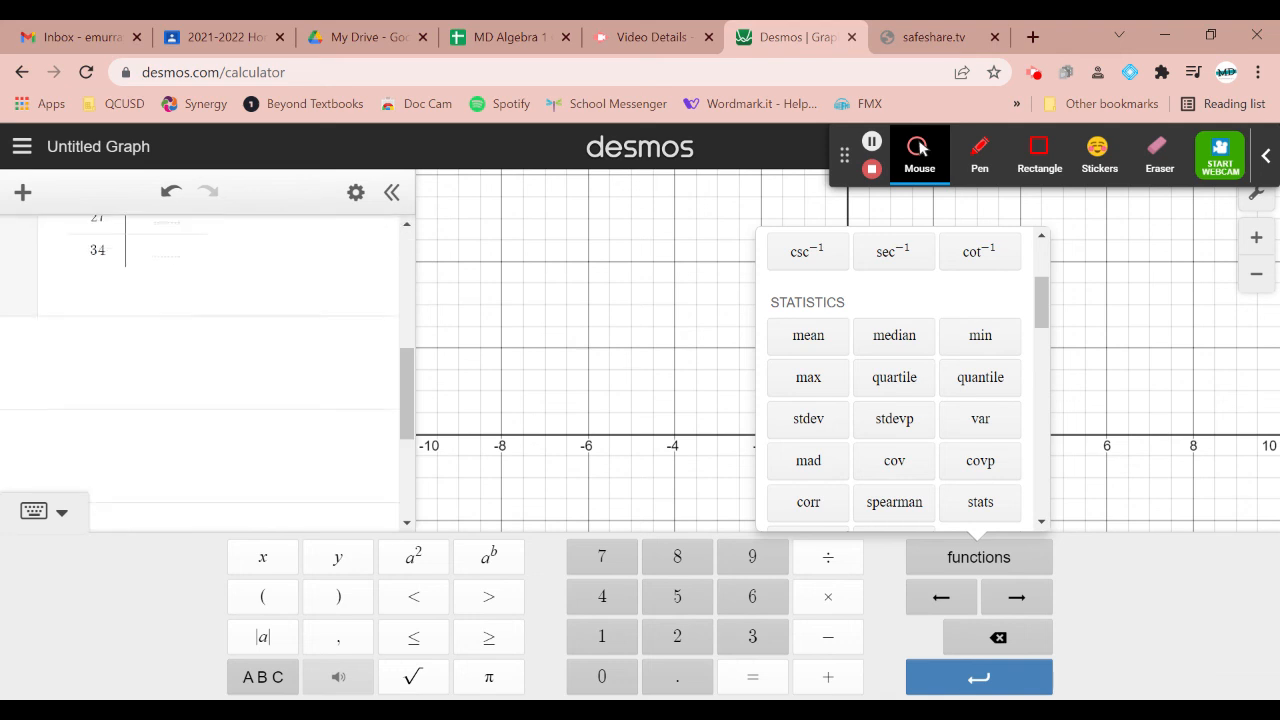
{"action": "left_click", "coordinate": [200, 450]}
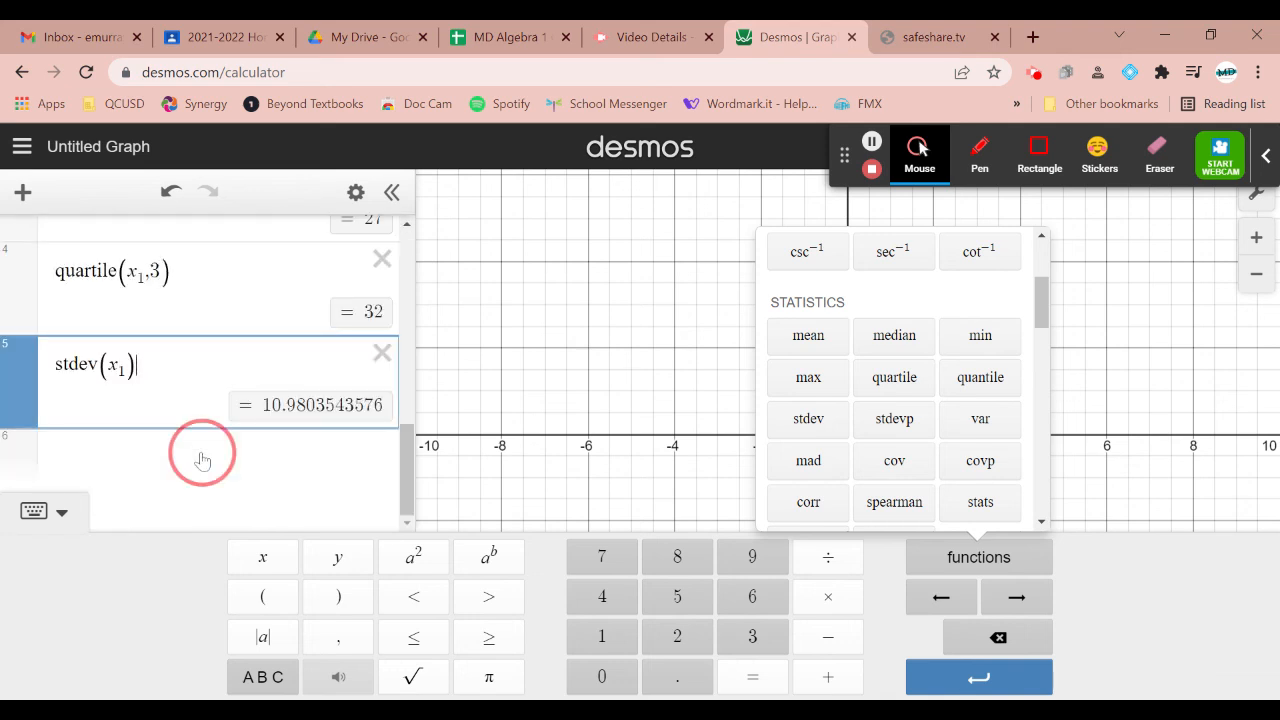
{"action": "left_click", "coordinate": [830, 343]}
{"action": "type", "text": "2,3,4,56"}
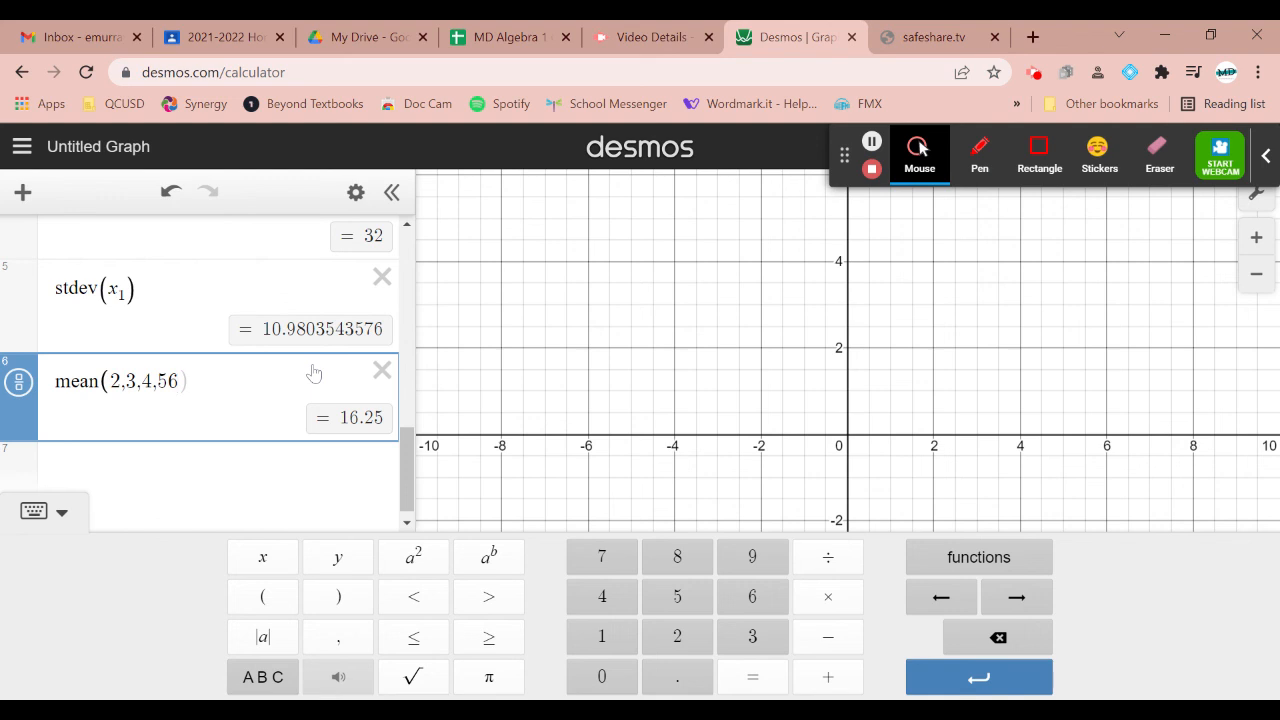
{"action": "left_click", "coordinate": [295, 479]}
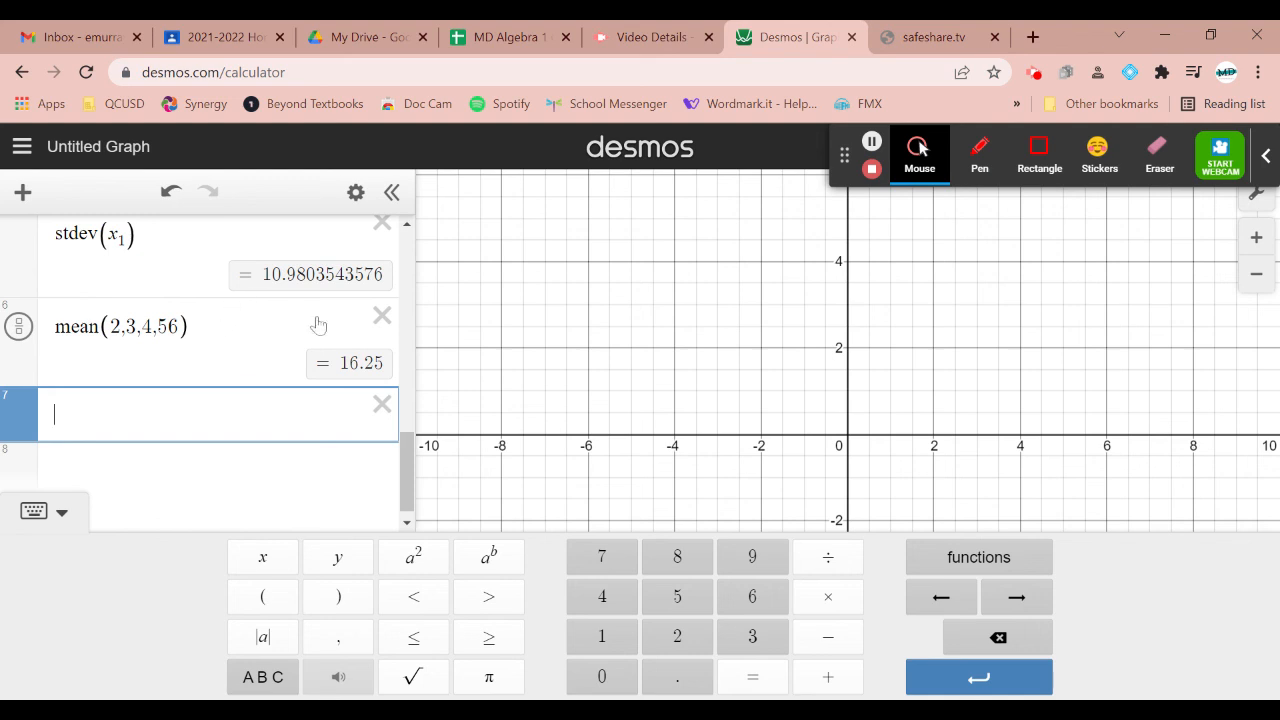
{"action": "left_click", "coordinate": [380, 318]}
{"action": "left_click", "coordinate": [376, 390]}
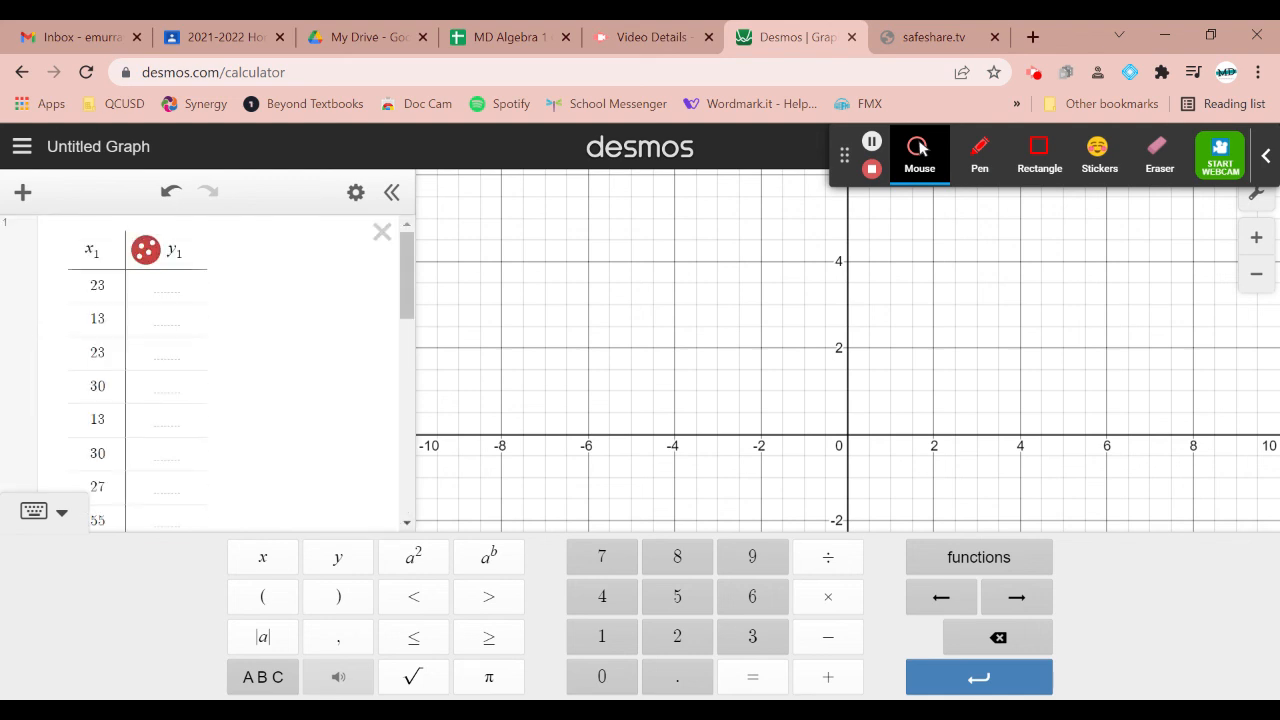
{"action": "scroll", "coordinate": [210, 375], "scroll_direction": "down", "scroll_amount": 5}
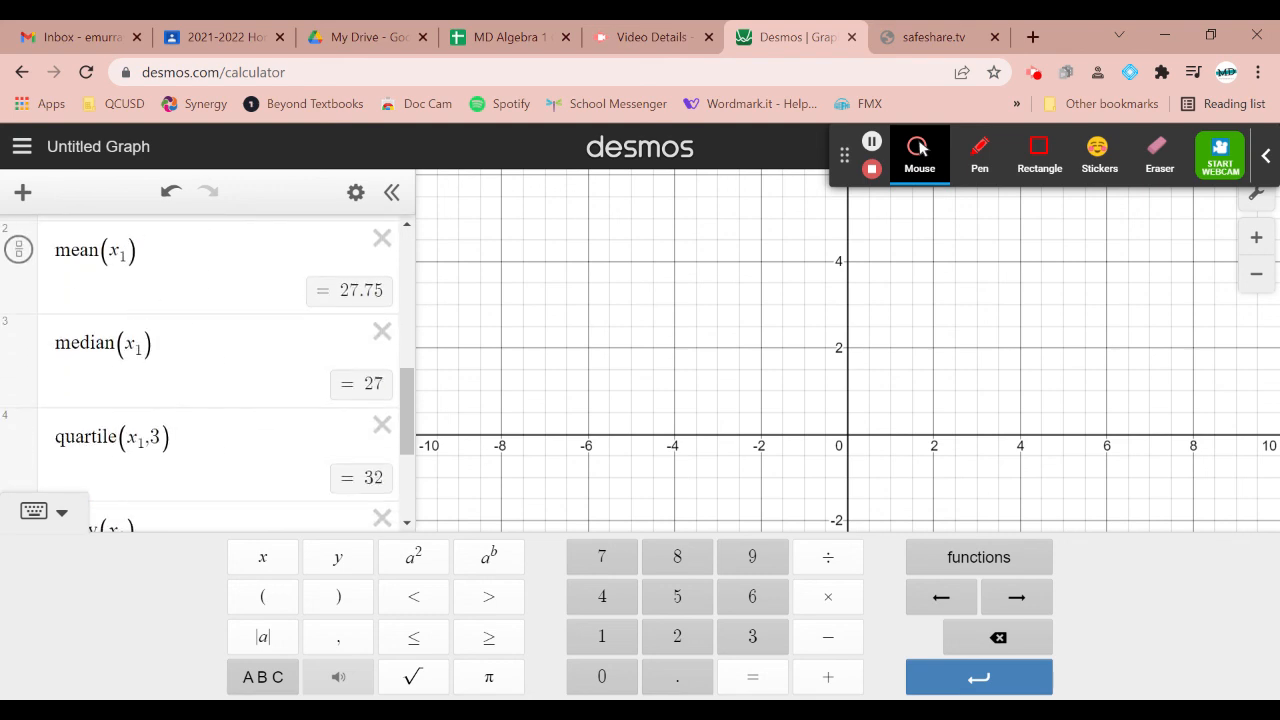
{"action": "scroll", "coordinate": [150, 395], "scroll_direction": "down", "scroll_amount": 3}
{"action": "left_click", "coordinate": [150, 397]}
{"action": "scroll", "coordinate": [150, 397], "scroll_direction": "up", "scroll_amount": 1}
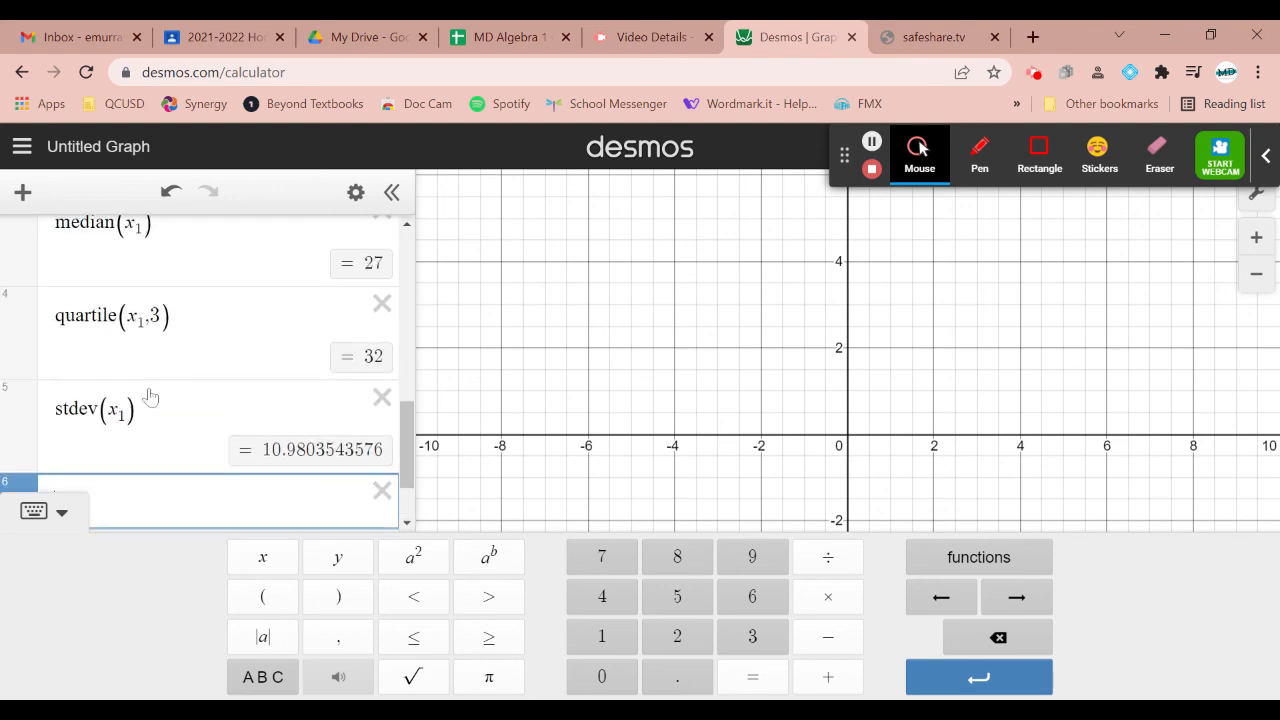
{"action": "scroll", "coordinate": [150, 397], "scroll_direction": "up", "scroll_amount": 10}
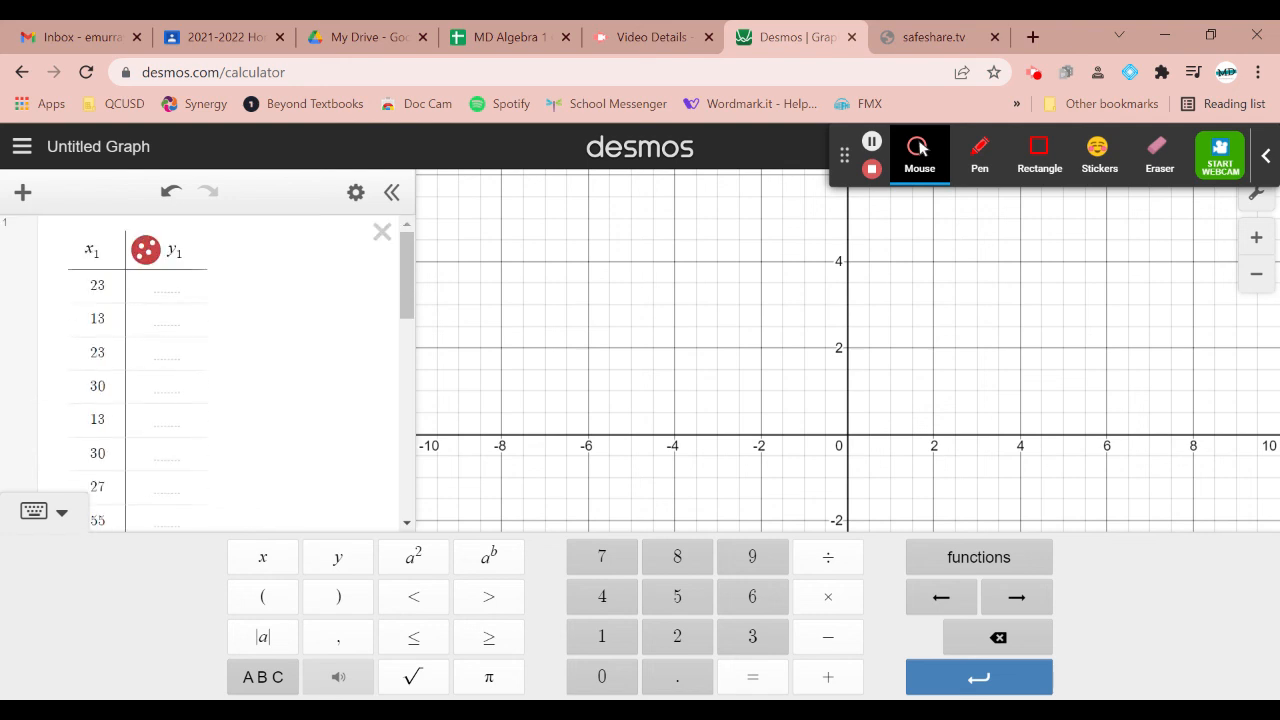